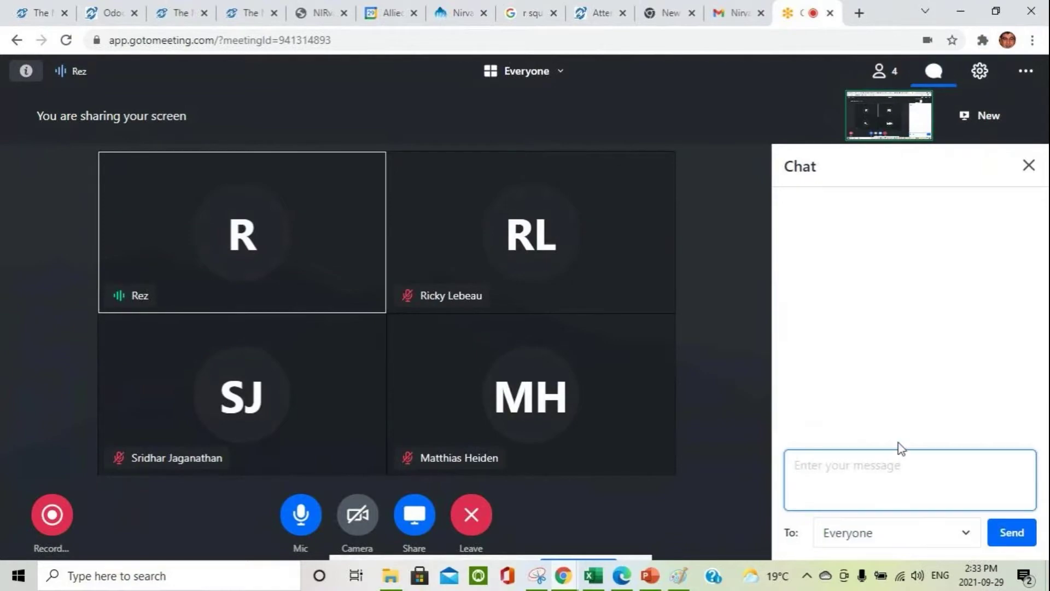
Step: Post the cloud video link to everyone in the meeting chat, then bring up the NIRvaScan library page
left_click(1009, 533)
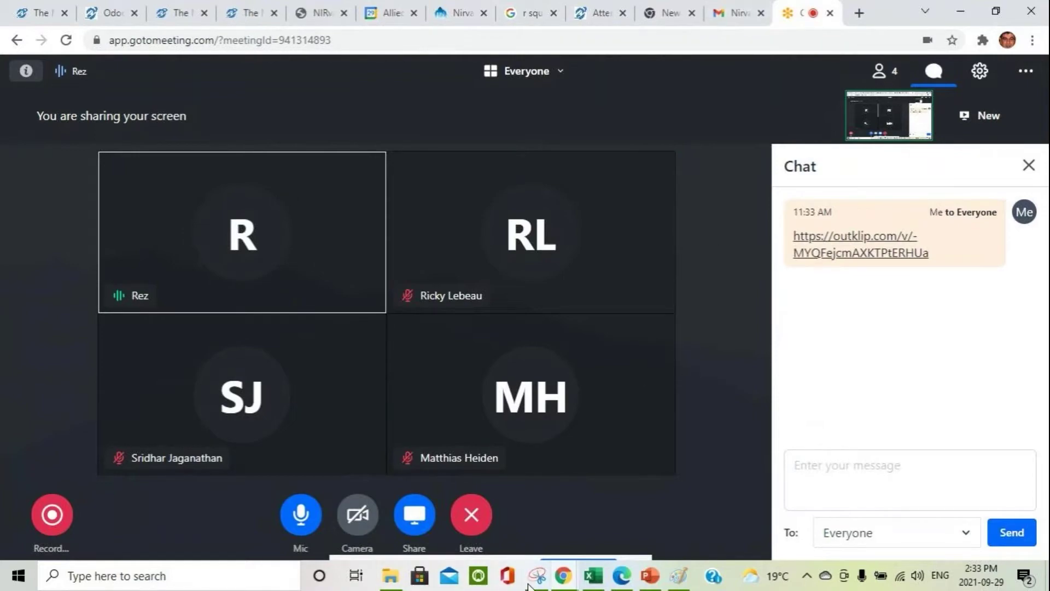
left_click(649, 576)
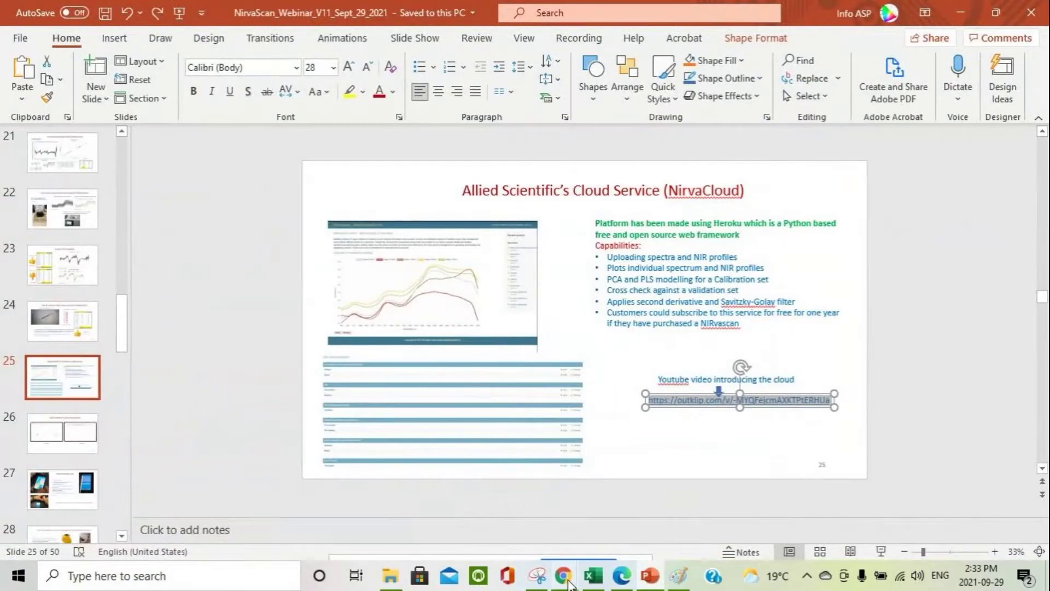
mouse_move(561, 574)
left_click(498, 524)
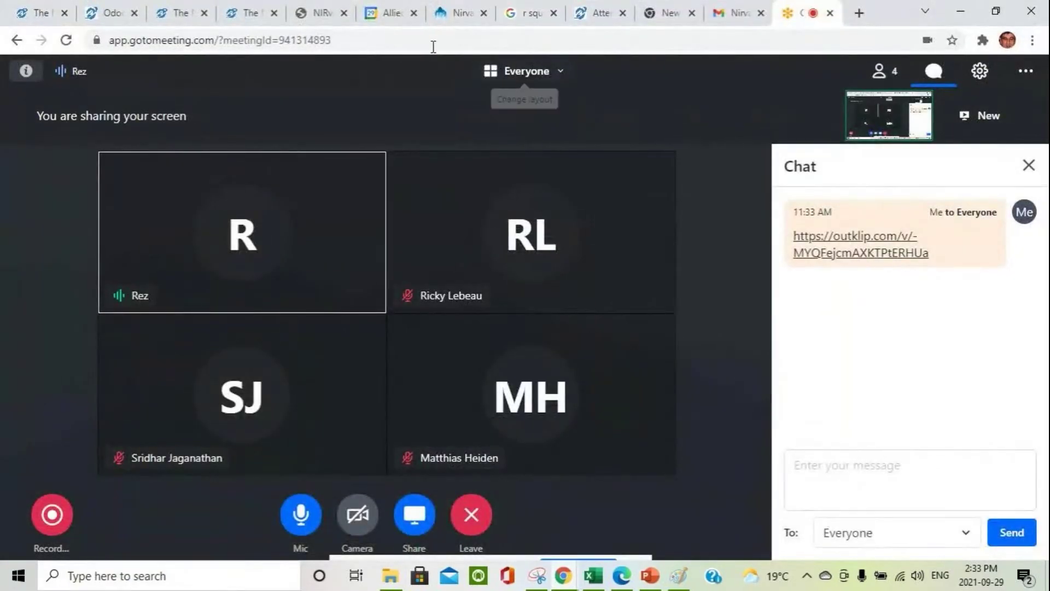
left_click(338, 13)
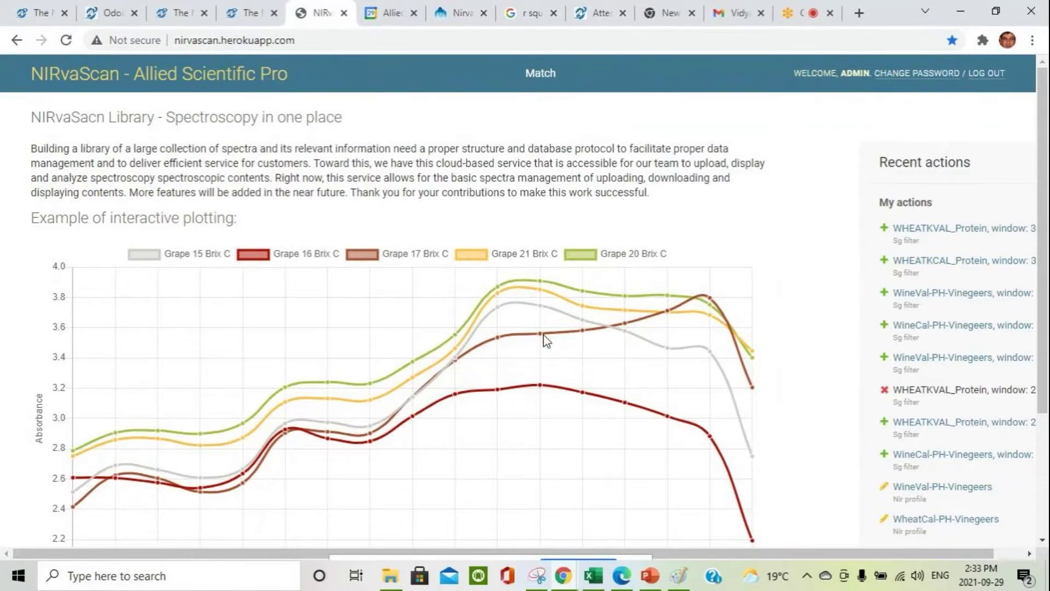
Step: Plot the WineVal 8.5 pH Vinegeers spectrum from the admin Spectra list
left_click(217, 80)
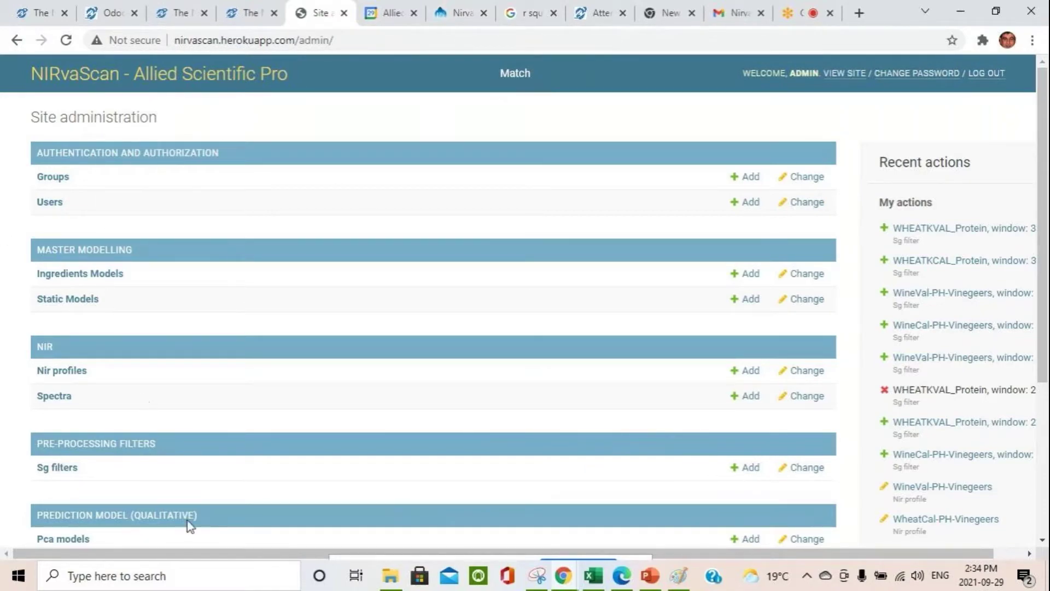
left_click(53, 396)
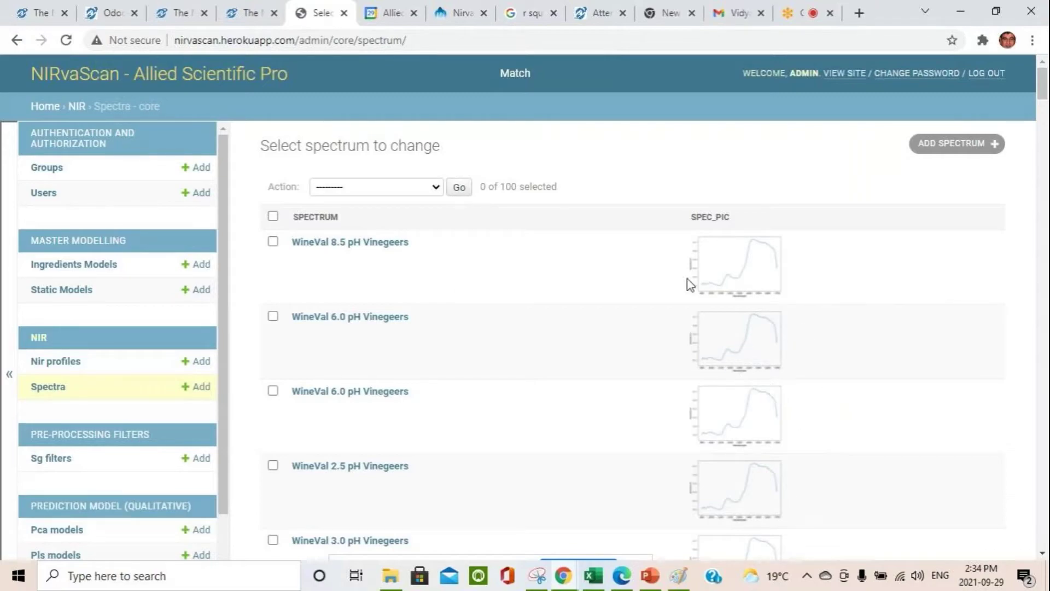
left_click(273, 242)
left_click(436, 187)
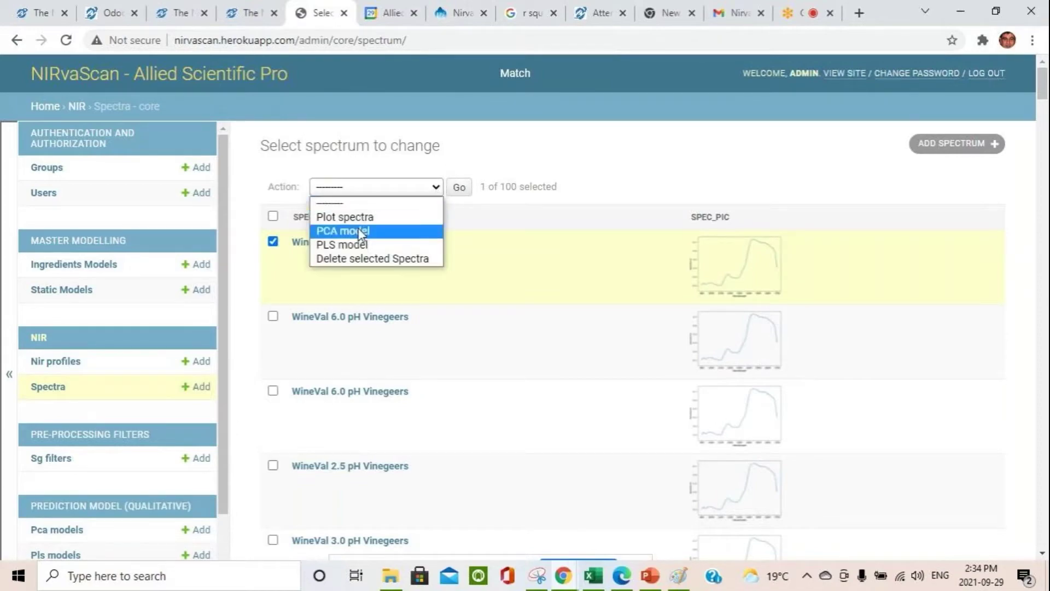
left_click(361, 217)
left_click(459, 187)
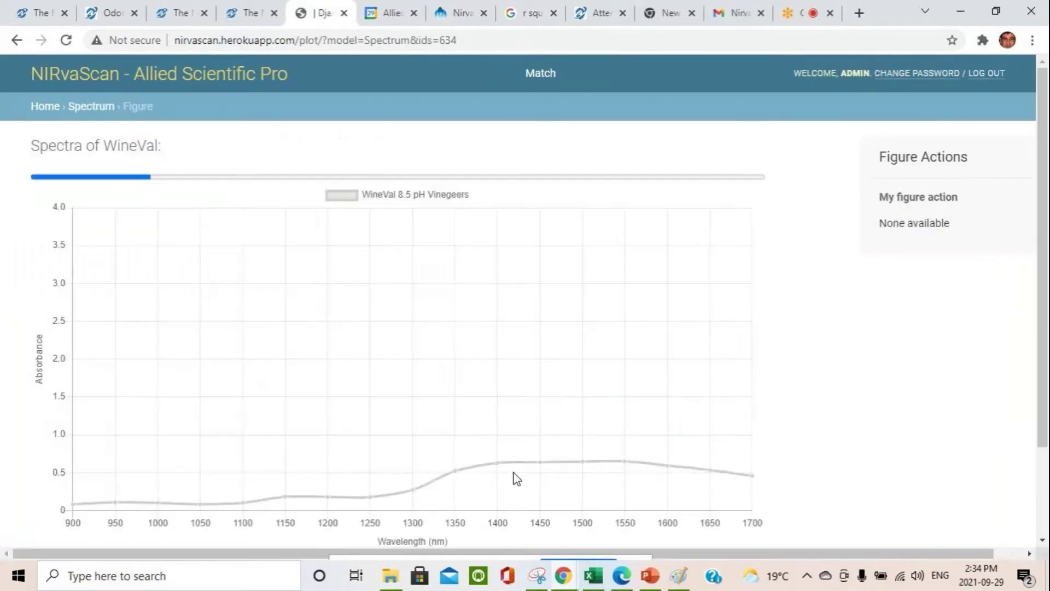
Step: Return to the site administration page by way of the library home page
left_click(81, 86)
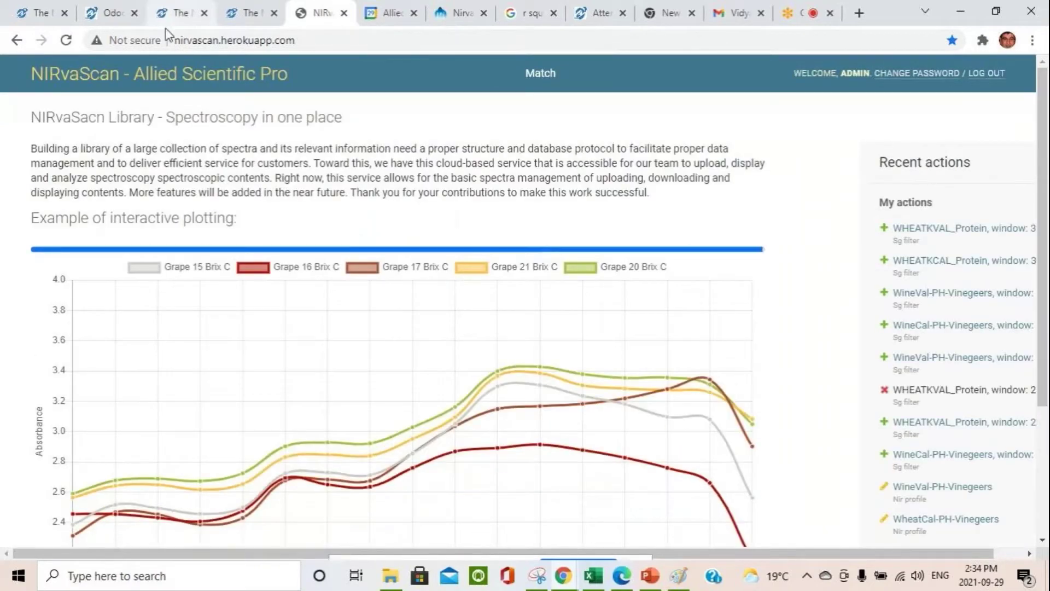
left_click(76, 73)
mouse_move(537, 575)
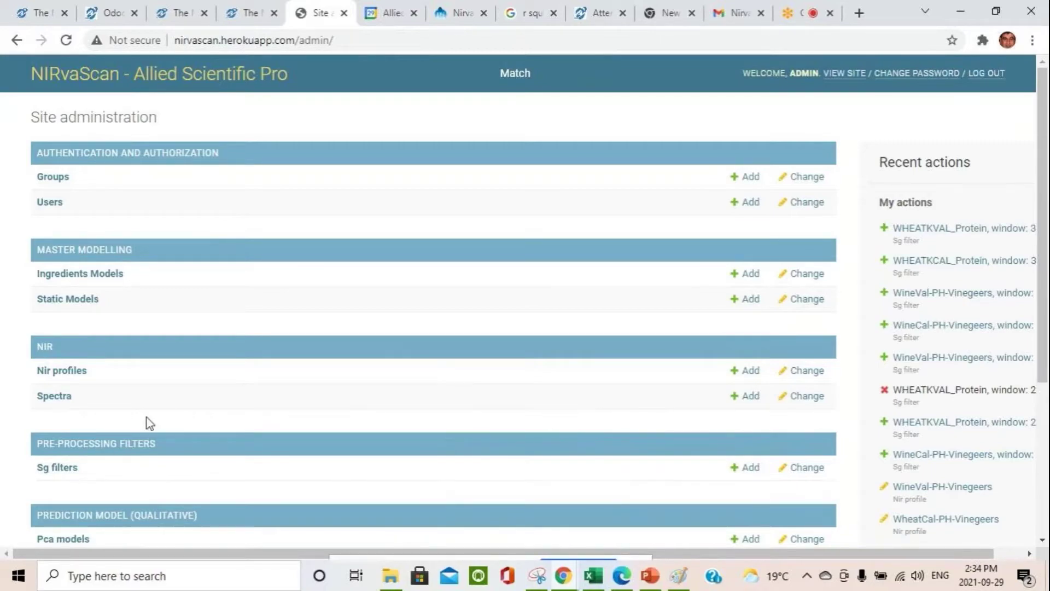
Step: Look over the empty Add spectrum form, including the Y axis data field, then open the NIR profiles list
left_click(736, 400)
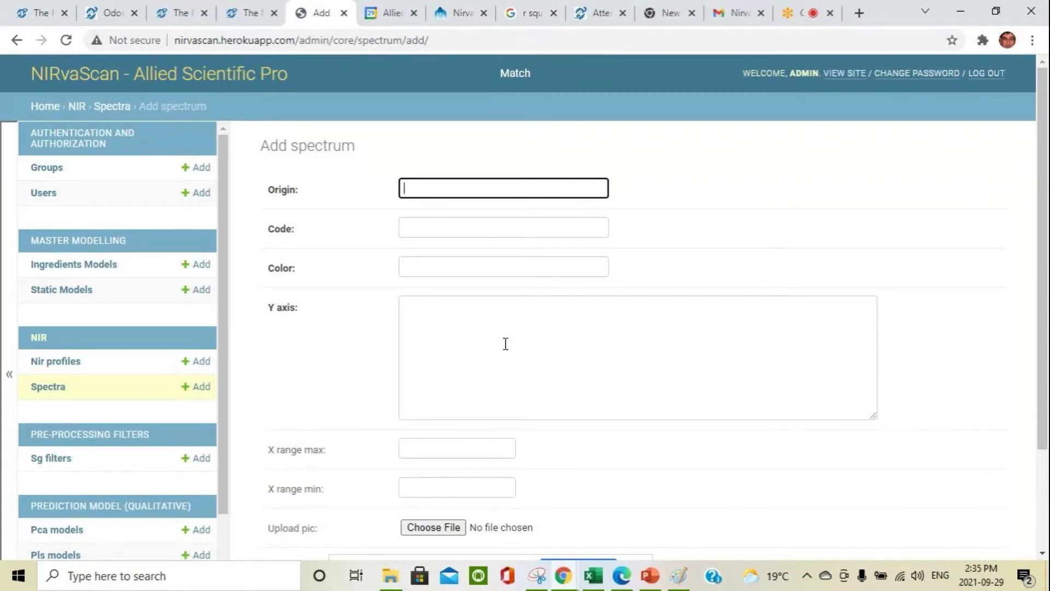
left_click(443, 319)
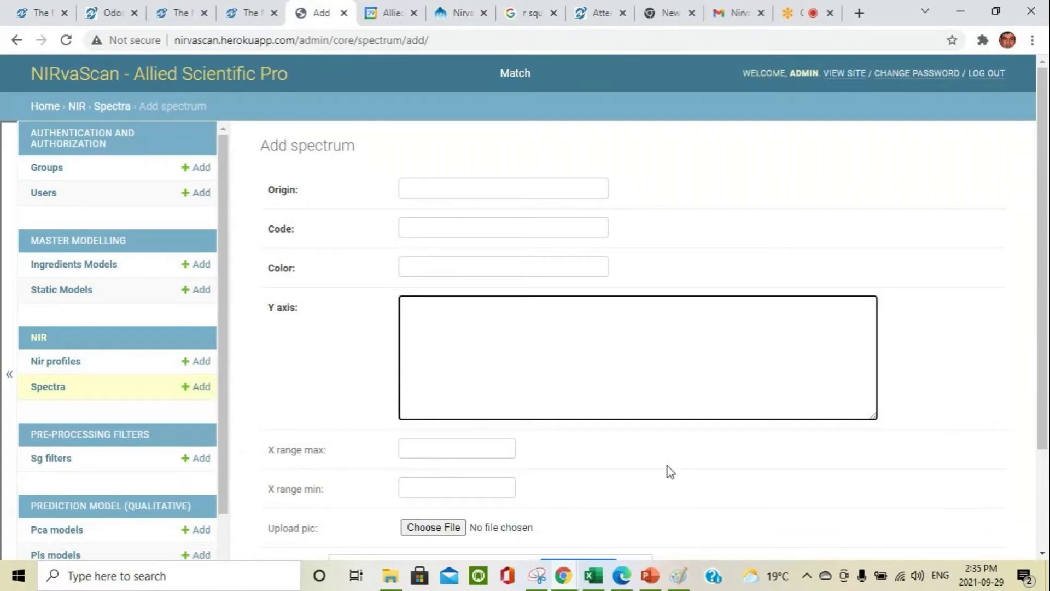
scroll(671, 471, "down", 2)
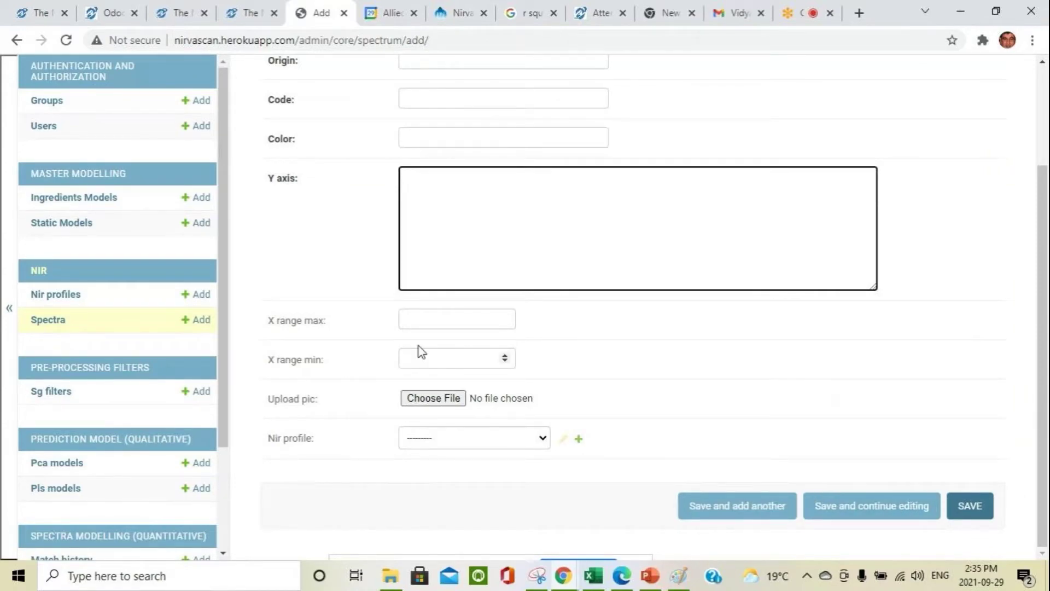
scroll(391, 400, "up", 2)
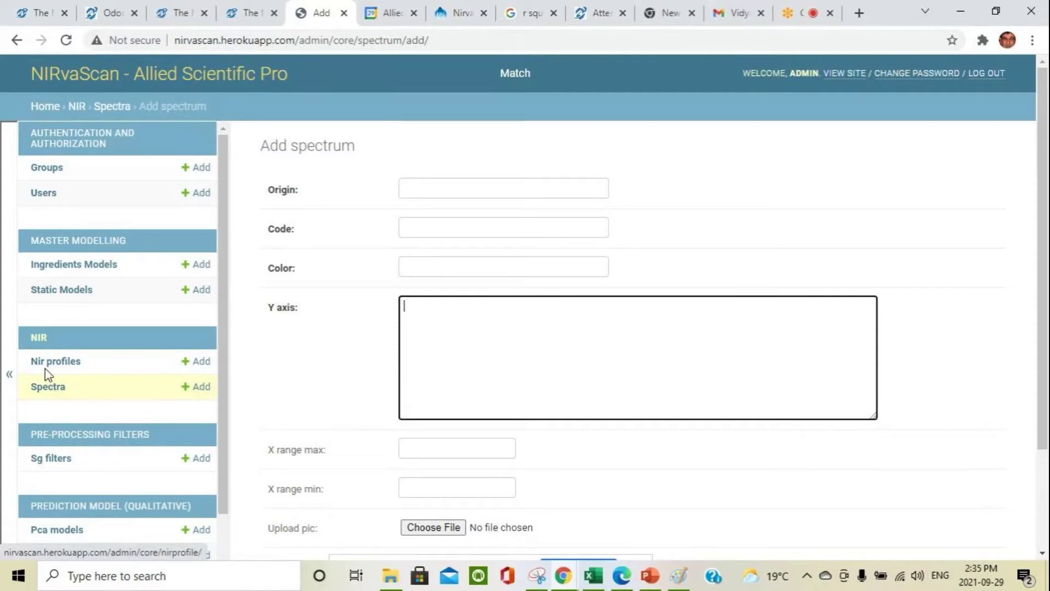
left_click(56, 363)
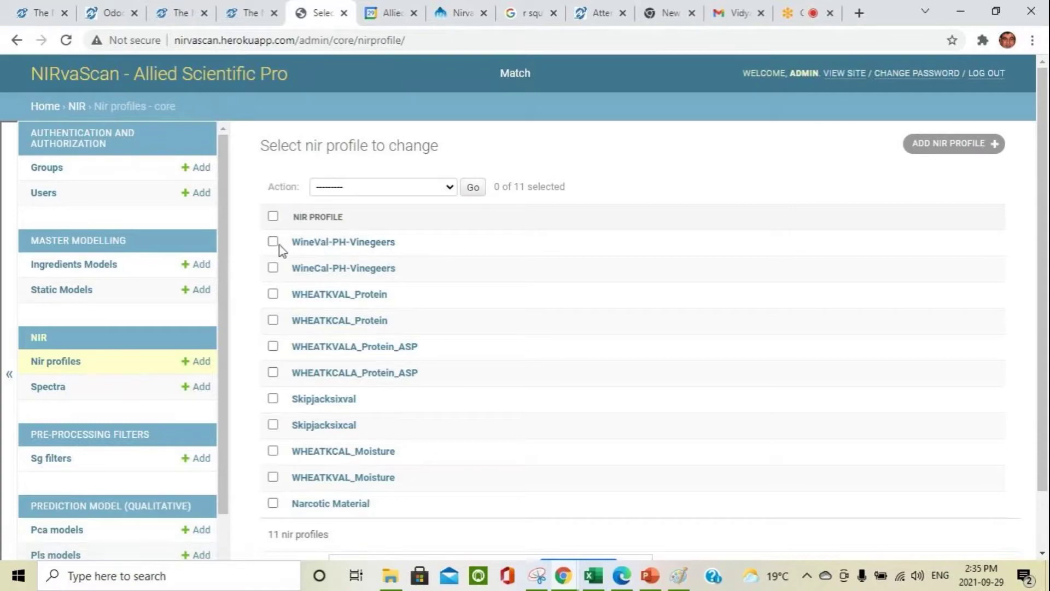
Step: Plot the spectra of the WHEATKCAL_Moisture profile
left_click(272, 452)
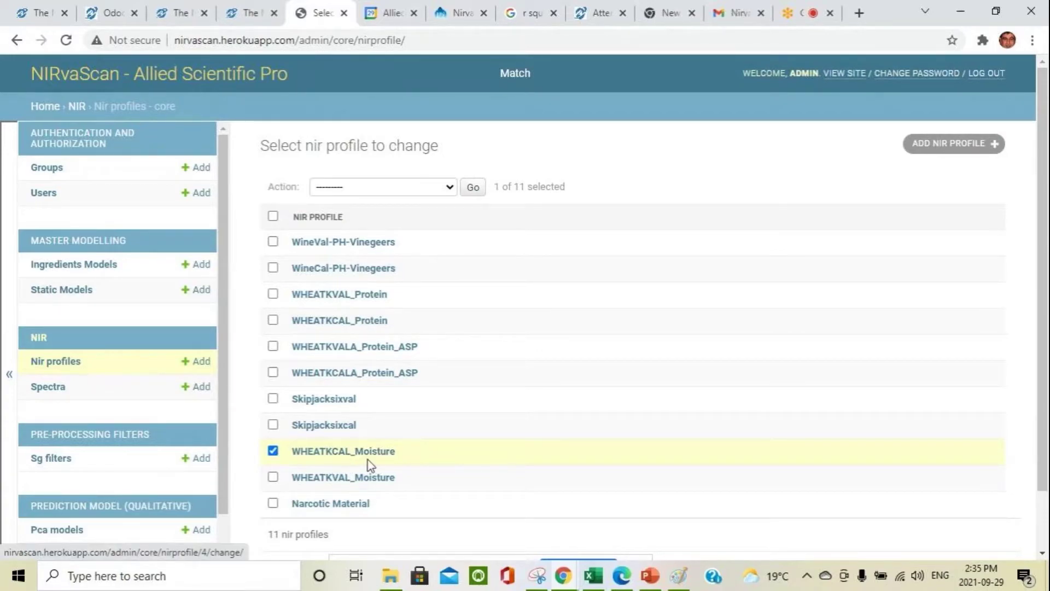
left_click(454, 191)
left_click(379, 218)
left_click(471, 188)
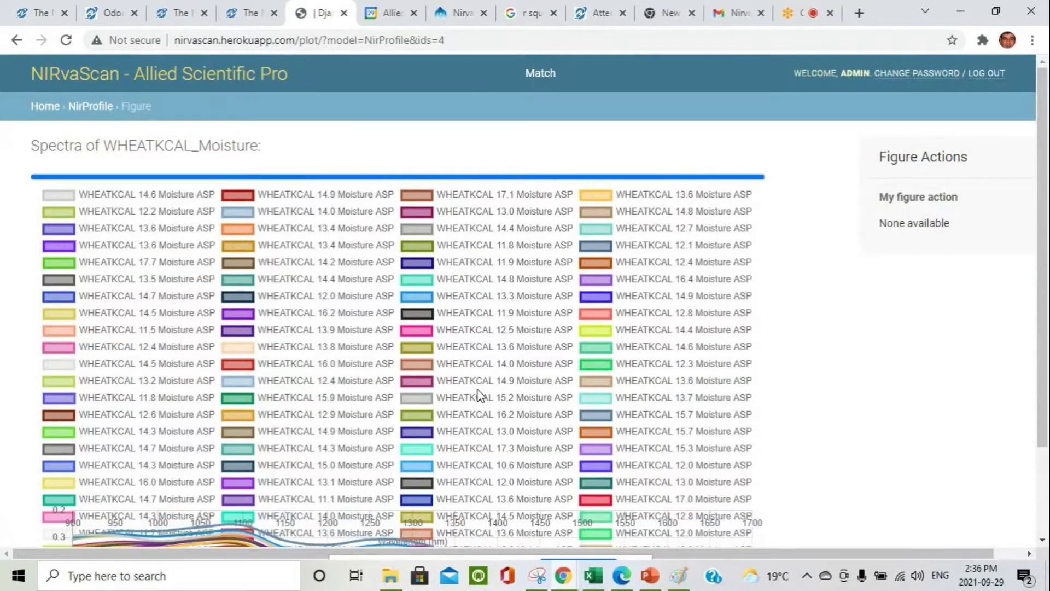
Step: Hide the legend, redraw at high resolution with a reversed wavelength axis, and return to the library home page
scroll(203, 421, "down", 2)
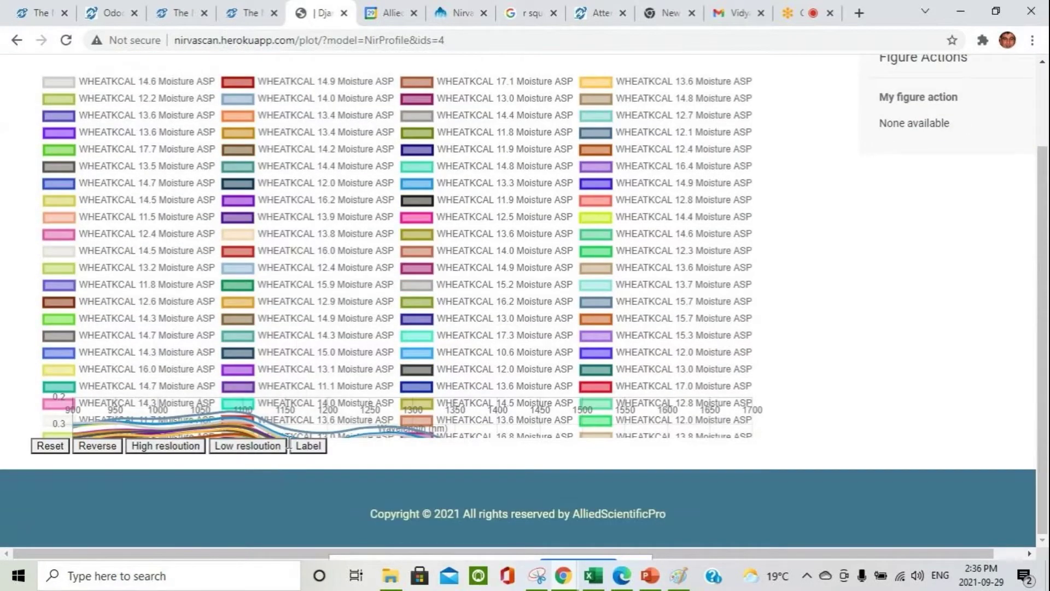
left_click(308, 446)
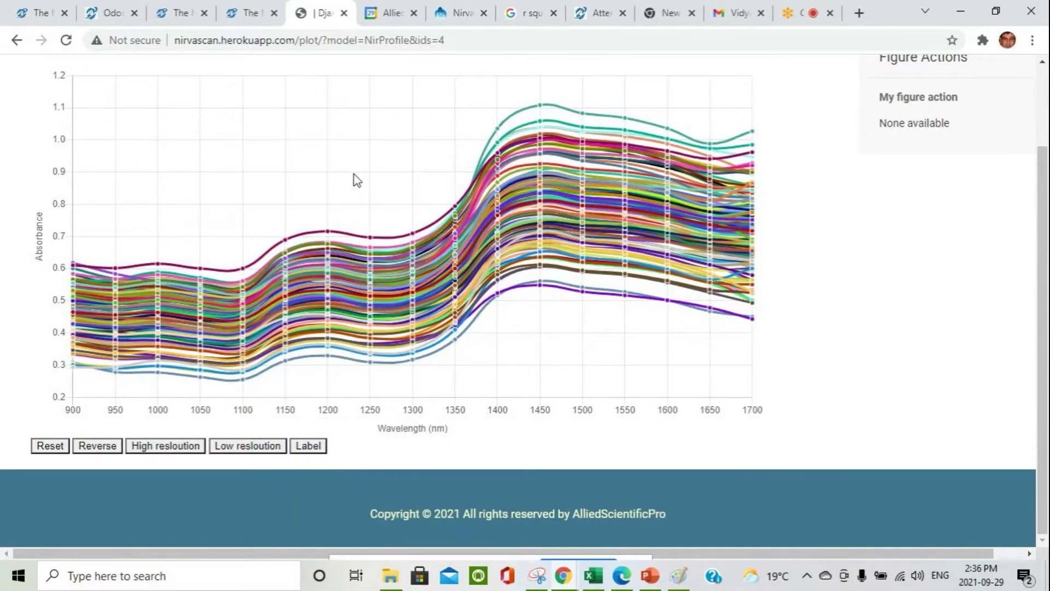
left_click(165, 446)
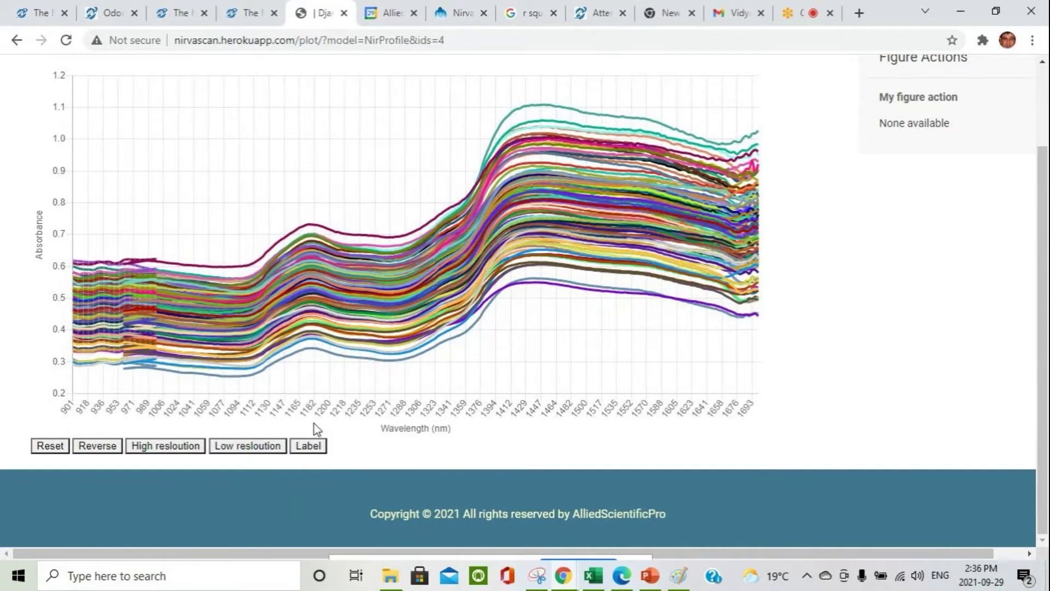
left_click(107, 447)
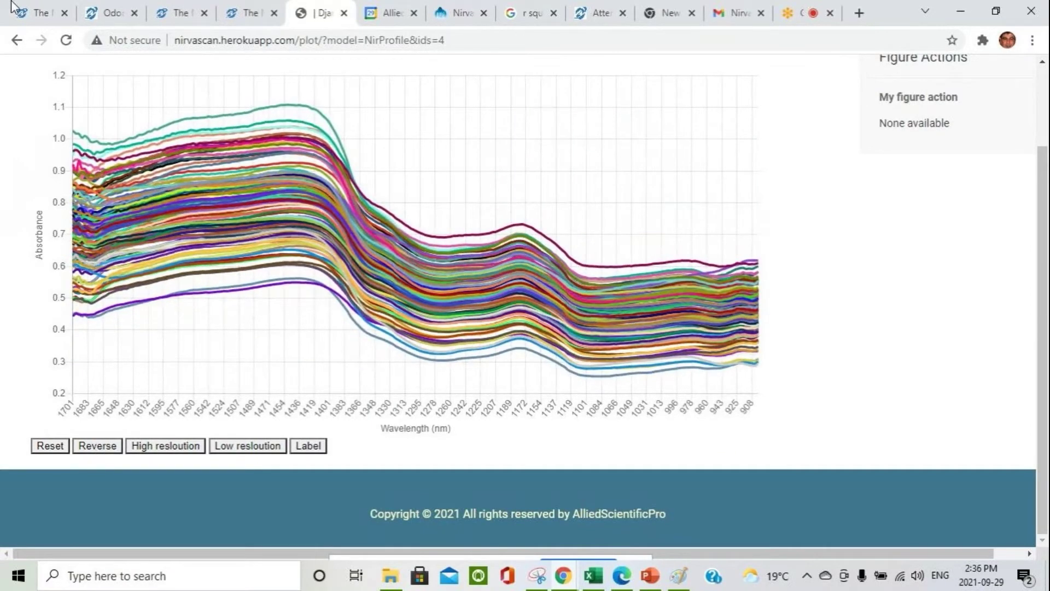
scroll(297, 349, "up", 2)
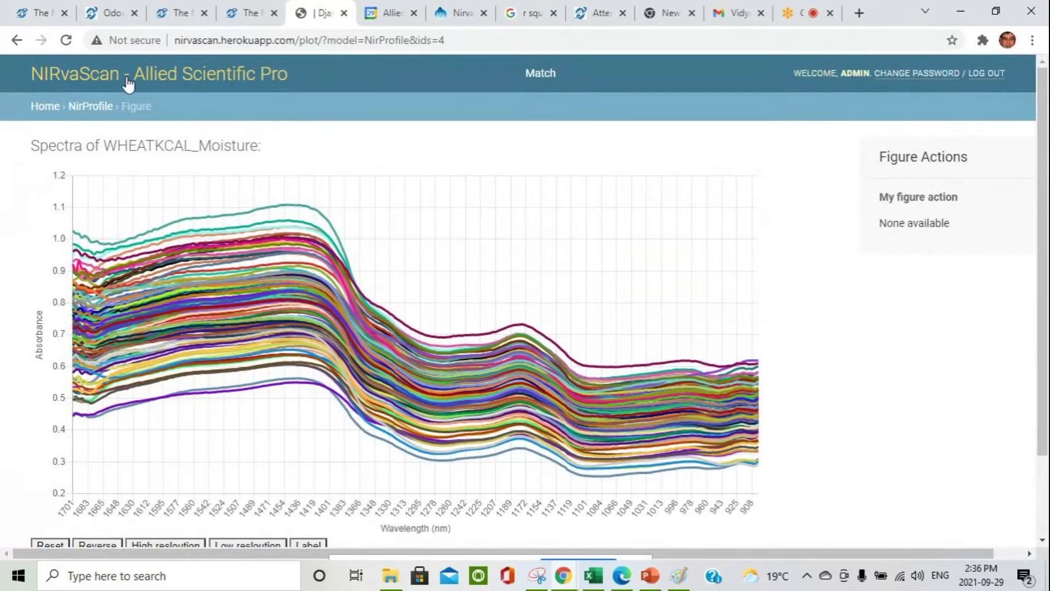
left_click(128, 76)
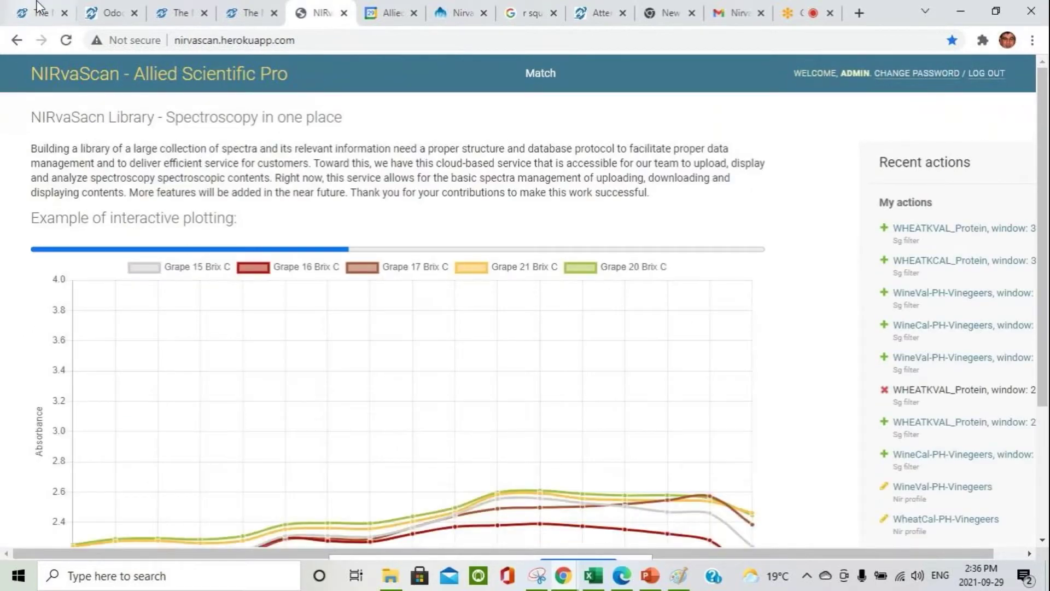
Step: Start a new NIR profile from site administration and expand Included Spectra to reveal the dataset and picture uploads
left_click(110, 71)
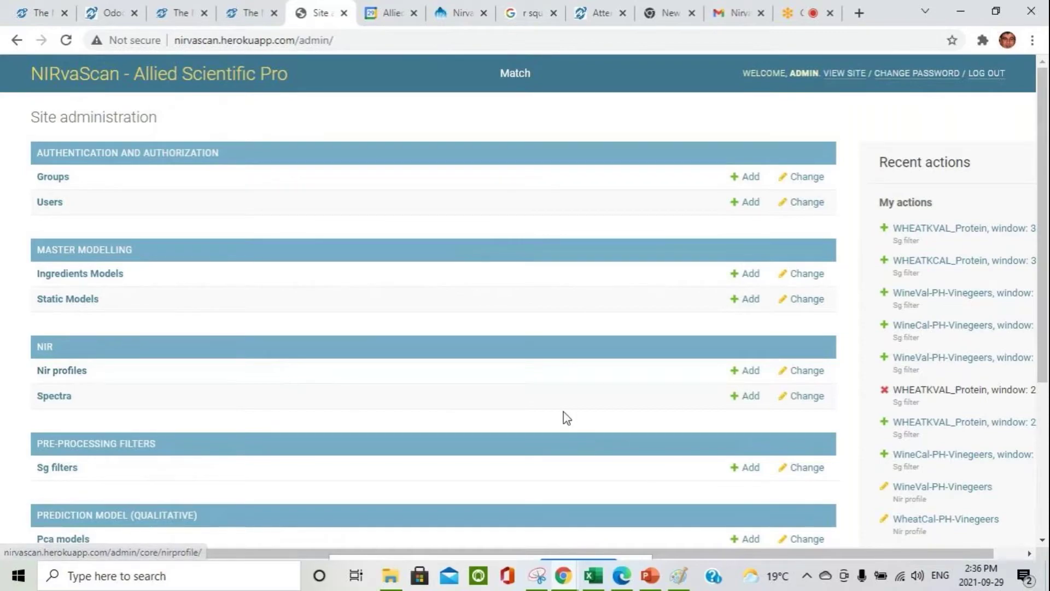
left_click(735, 376)
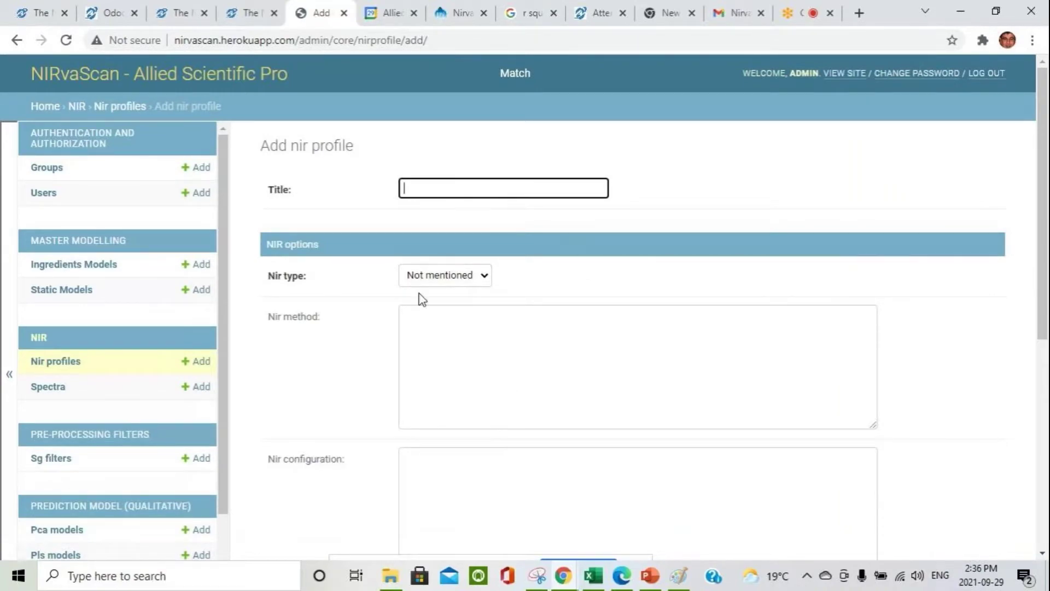
scroll(549, 363, "down", 5)
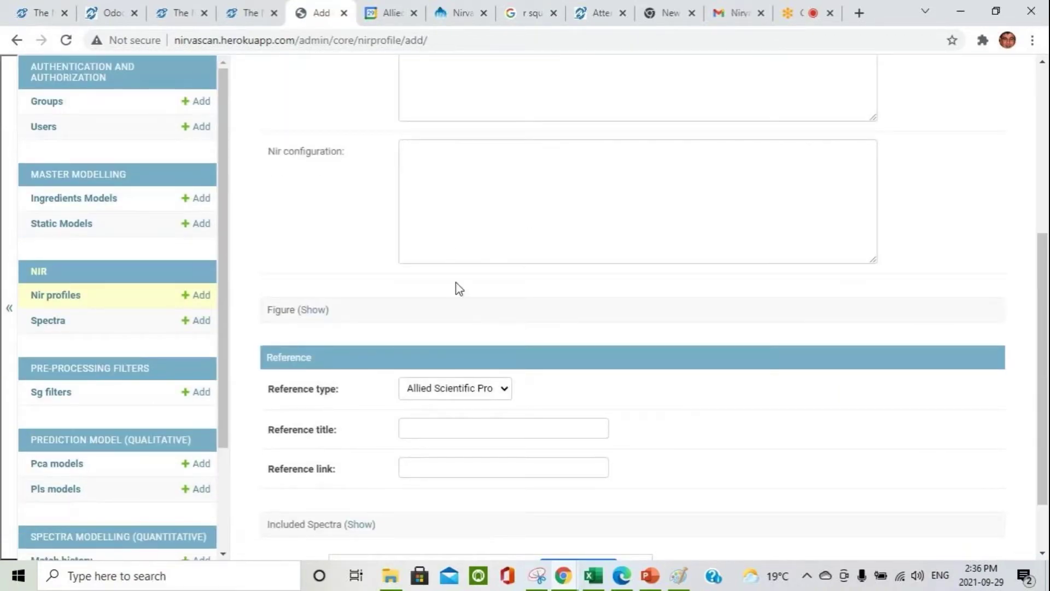
scroll(460, 289, "down", 2)
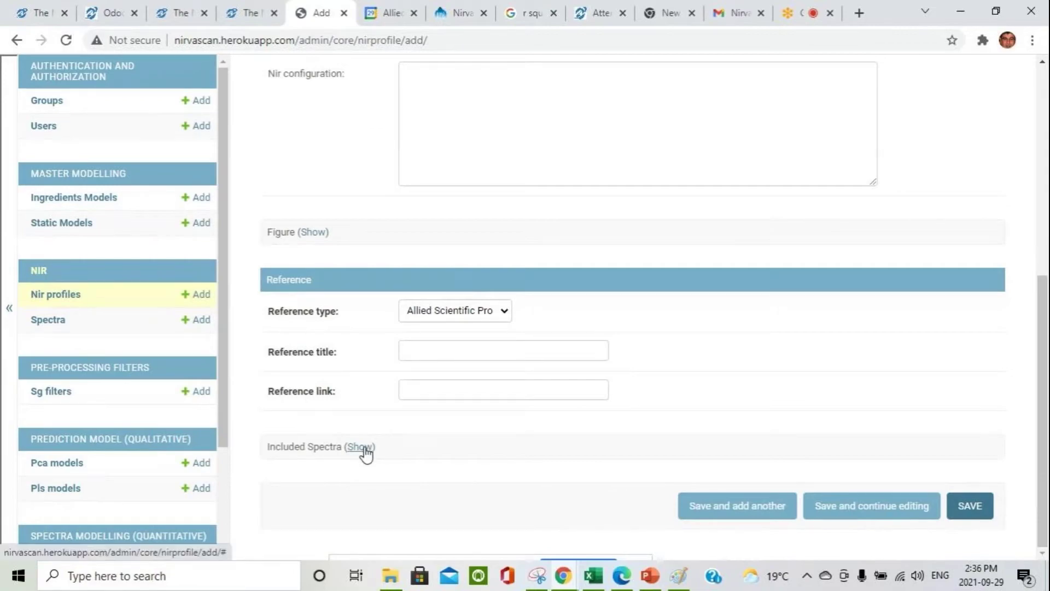
left_click(360, 447)
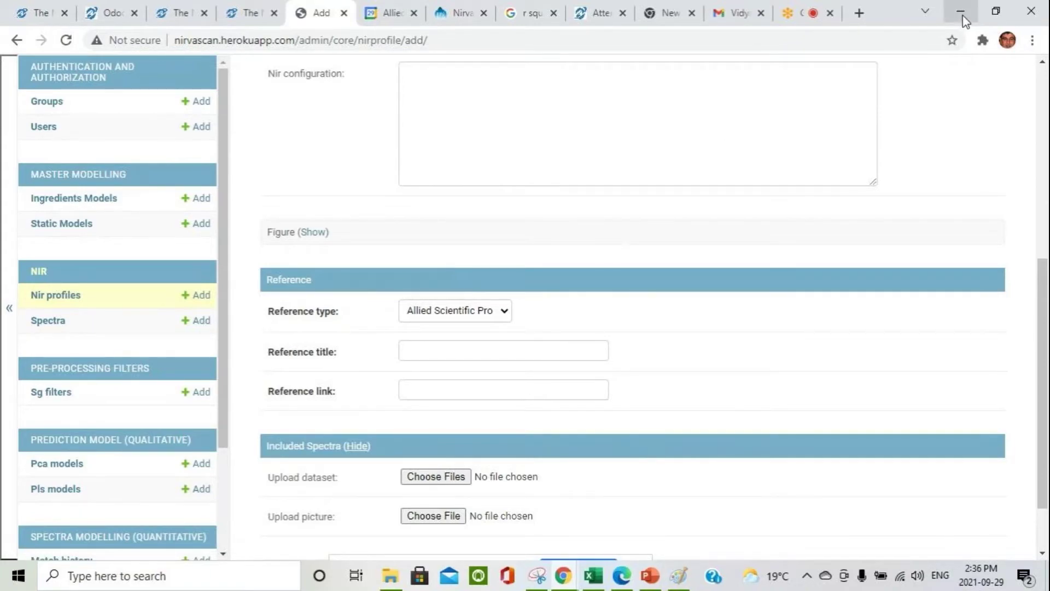
mouse_move(566, 583)
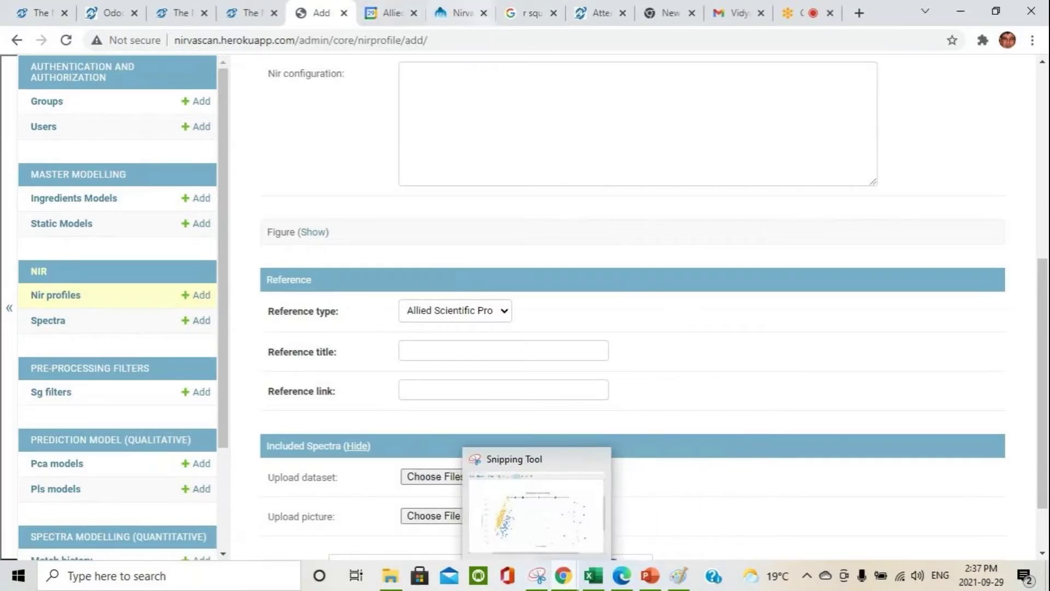
Step: Present slide 17, Statistical analysis of the data, full screen, then exit back to Normal view
left_click(657, 580)
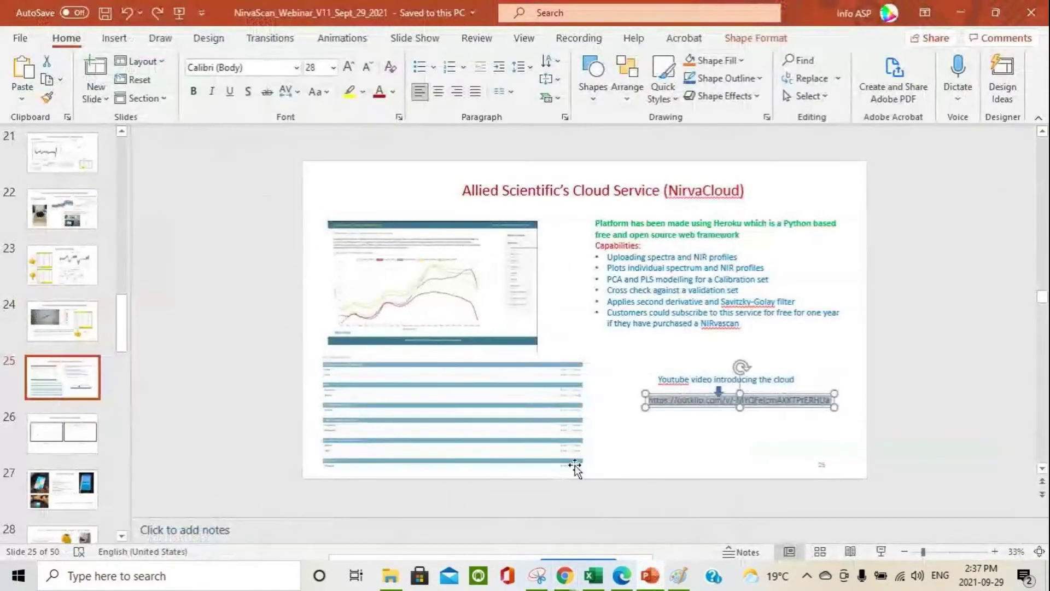
left_click(49, 205)
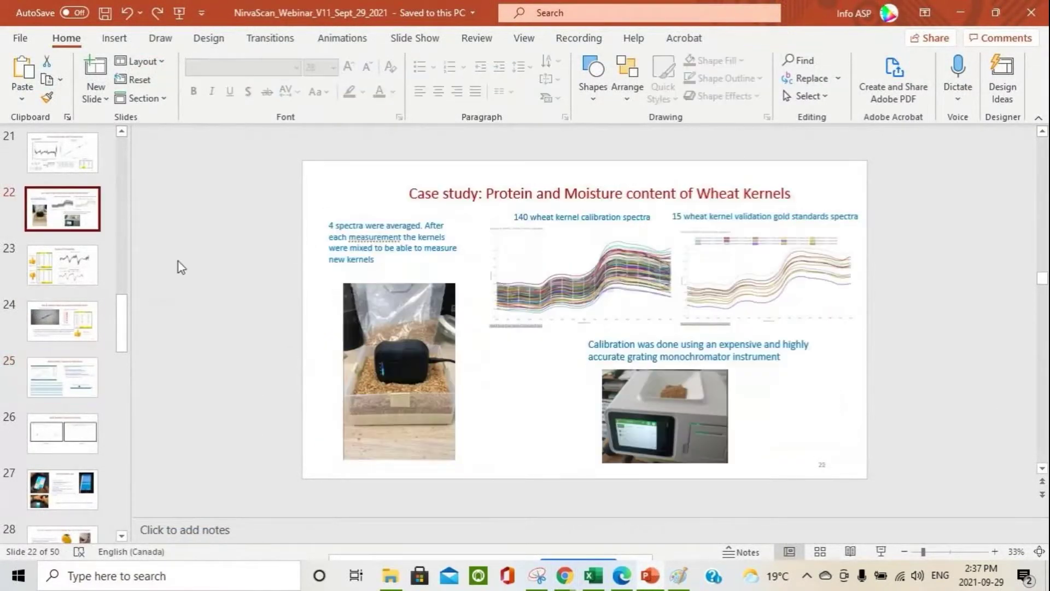
left_click(59, 327)
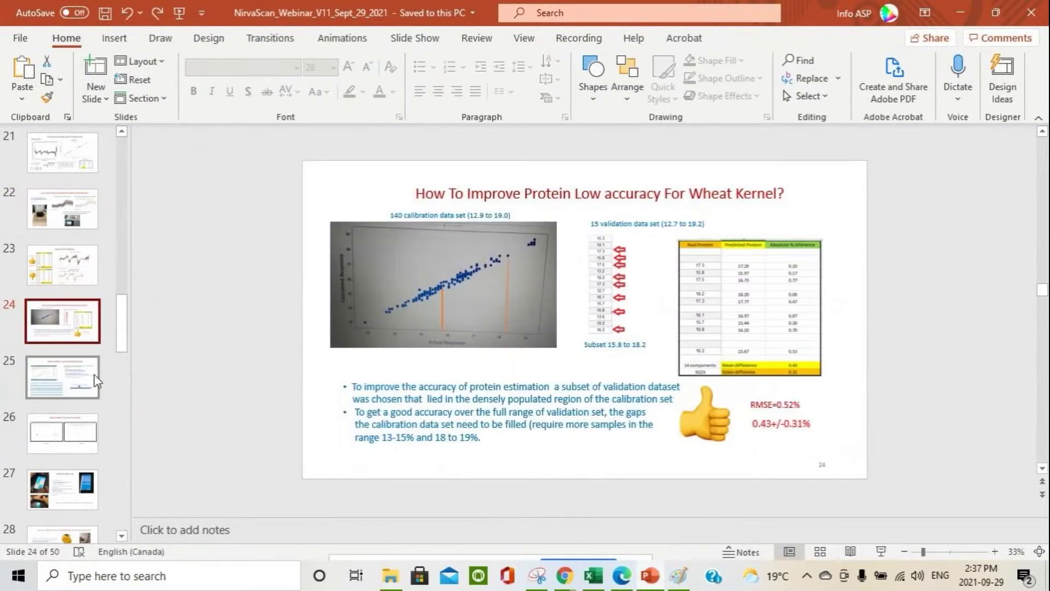
left_click(63, 156)
scroll(96, 208, "up", 2)
left_click(89, 166)
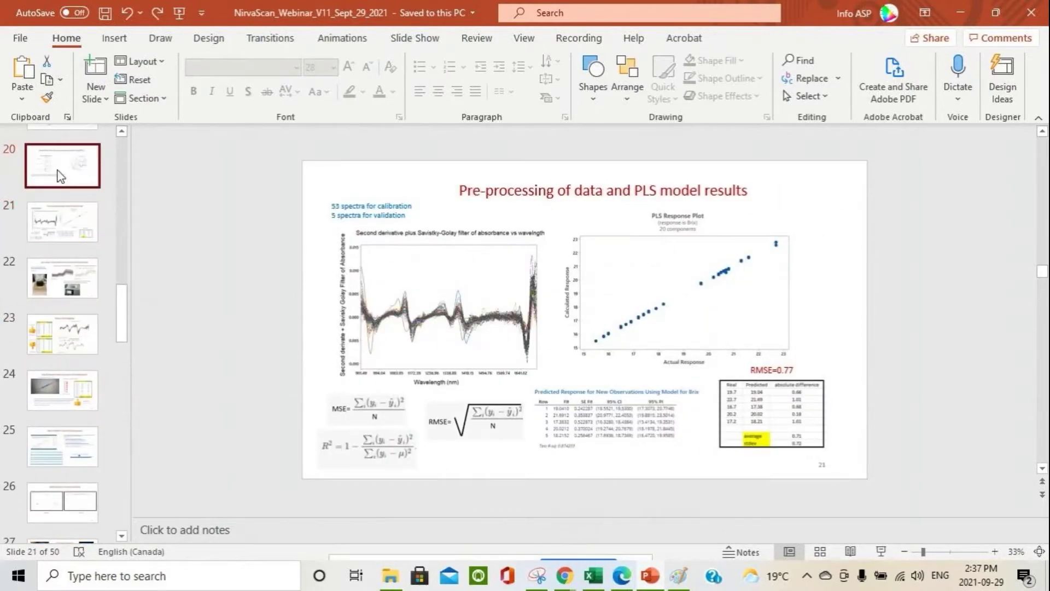
scroll(65, 181, "up", 2)
scroll(63, 182, "up", 2)
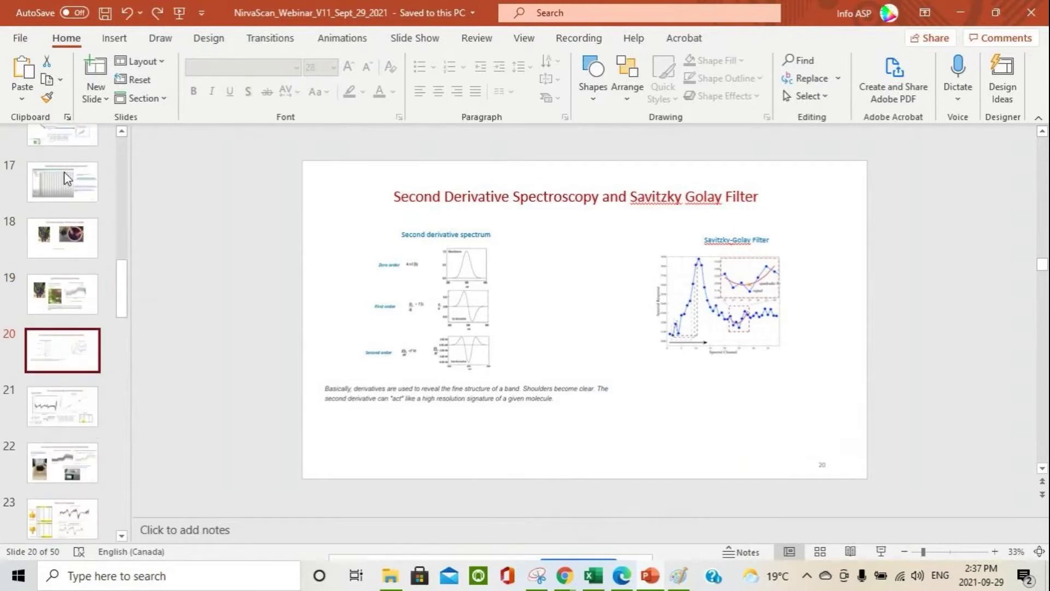
left_click(63, 205)
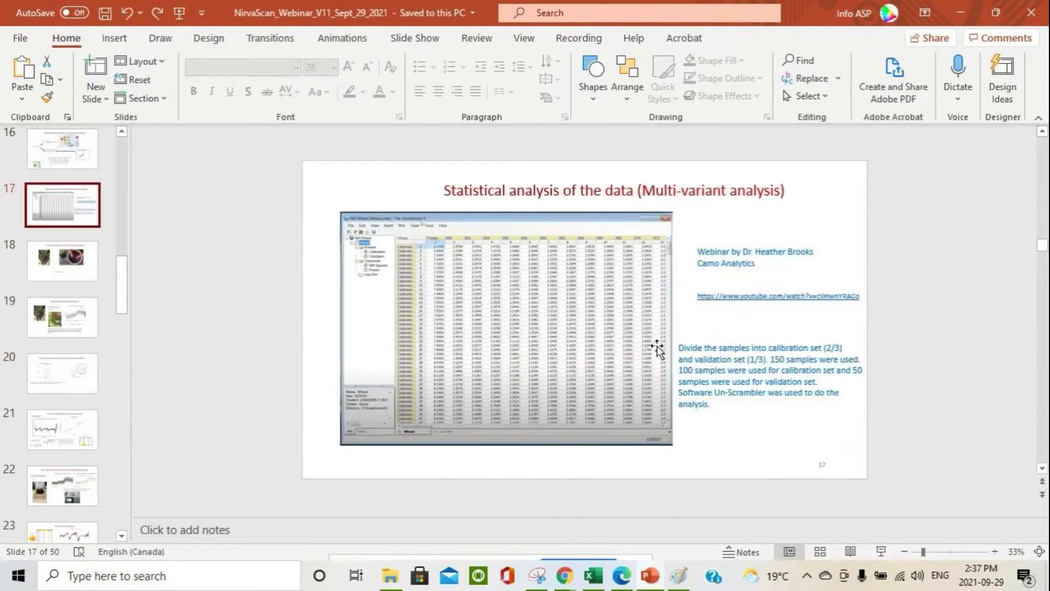
left_click(881, 552)
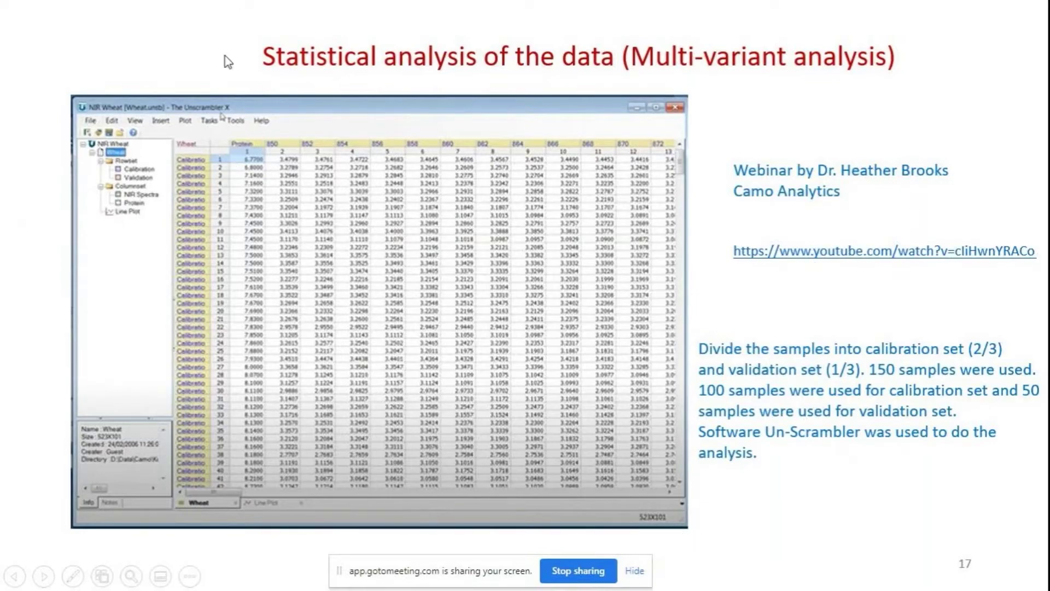
key("Escape")
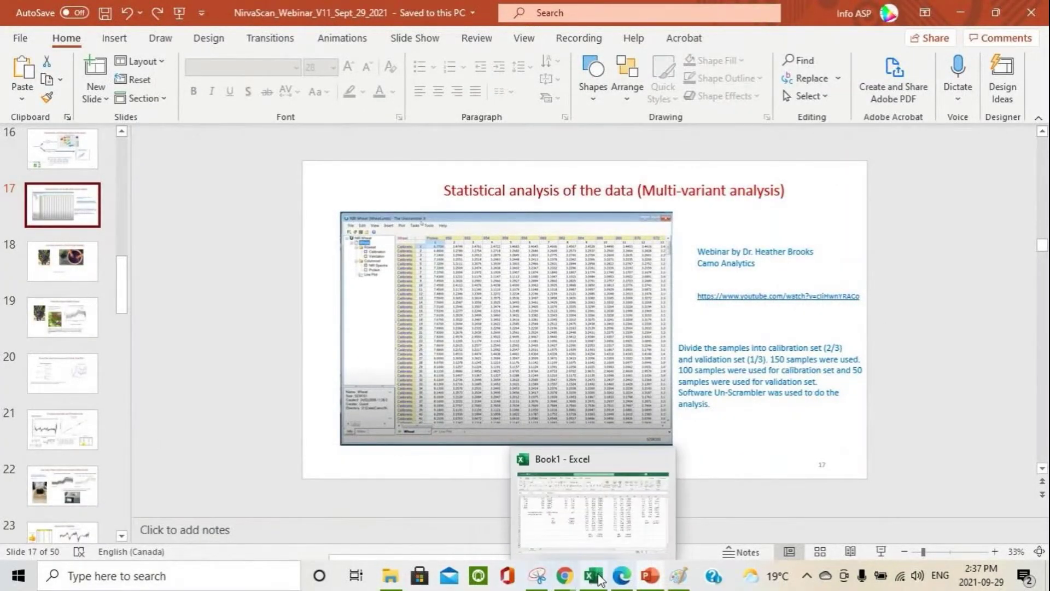
Step: Try opening the recent WineVal-PH-Vinegeers workbook in Excel and dismiss the missing-file error
left_click(601, 579)
left_click(20, 33)
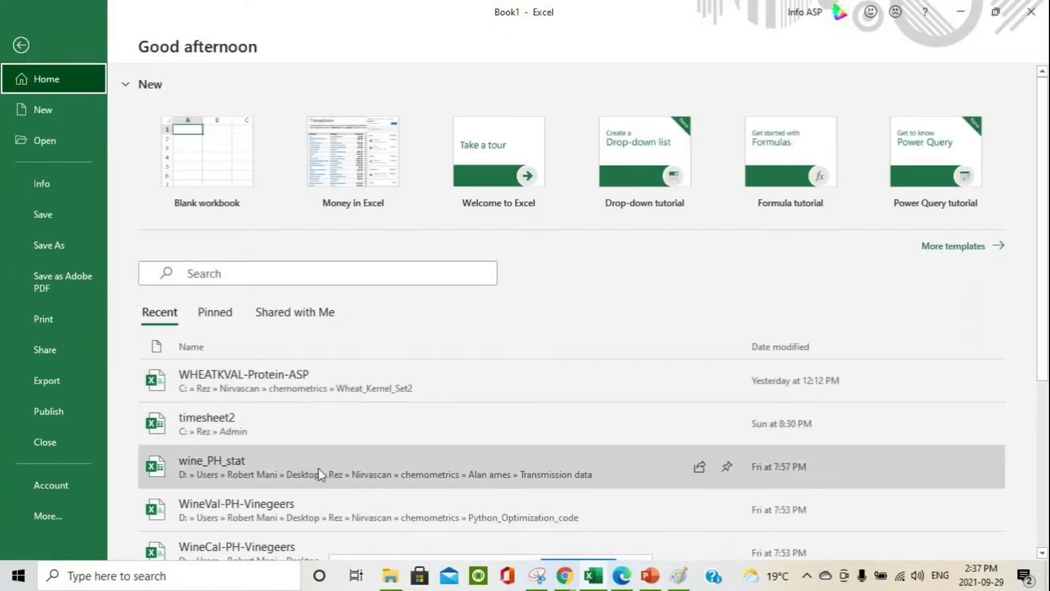
scroll(384, 474, "down", 1)
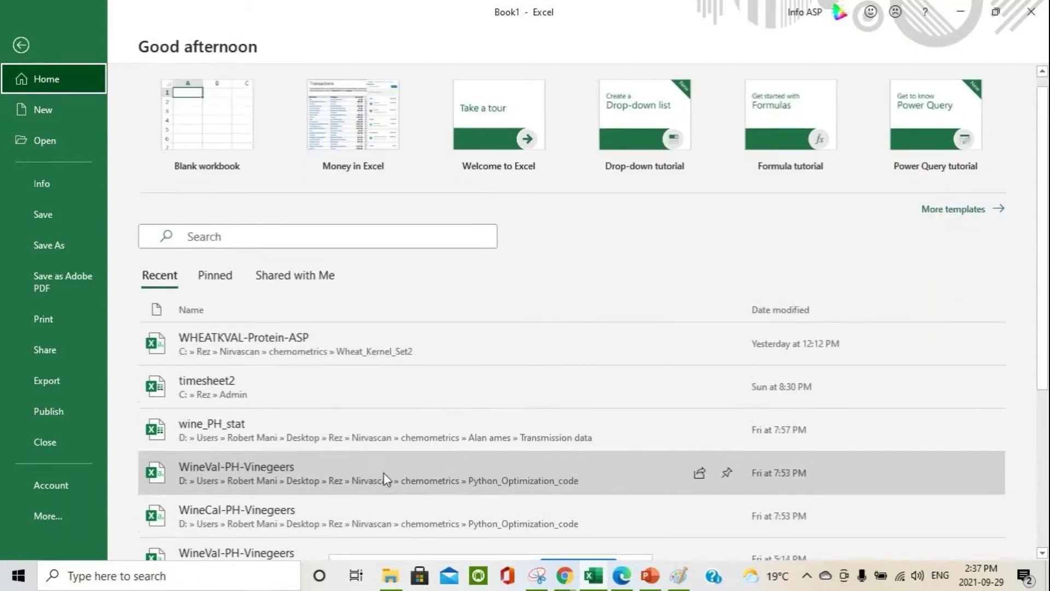
scroll(384, 474, "down", 3)
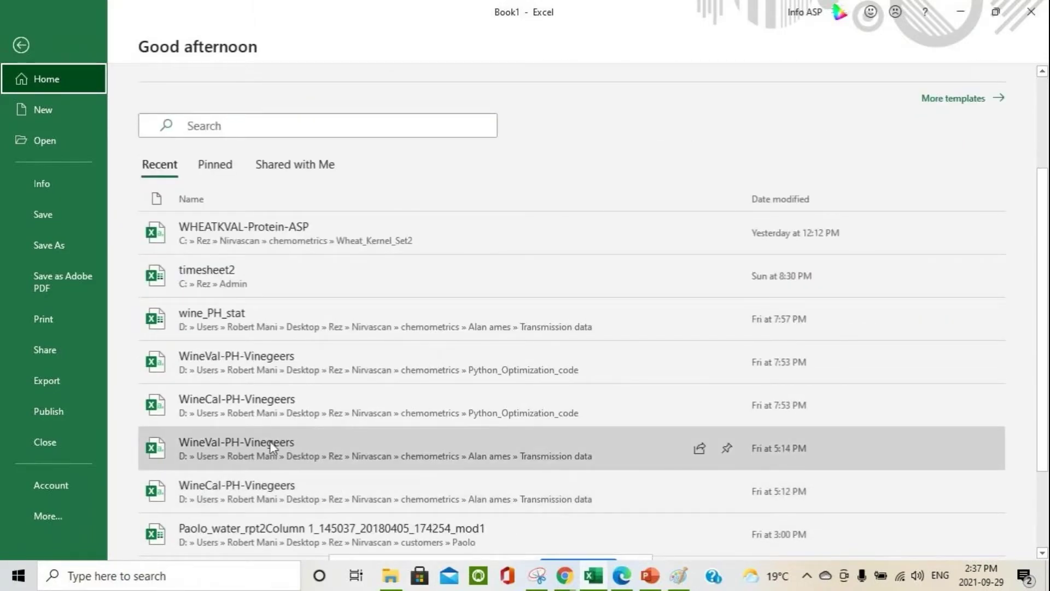
left_click(272, 448)
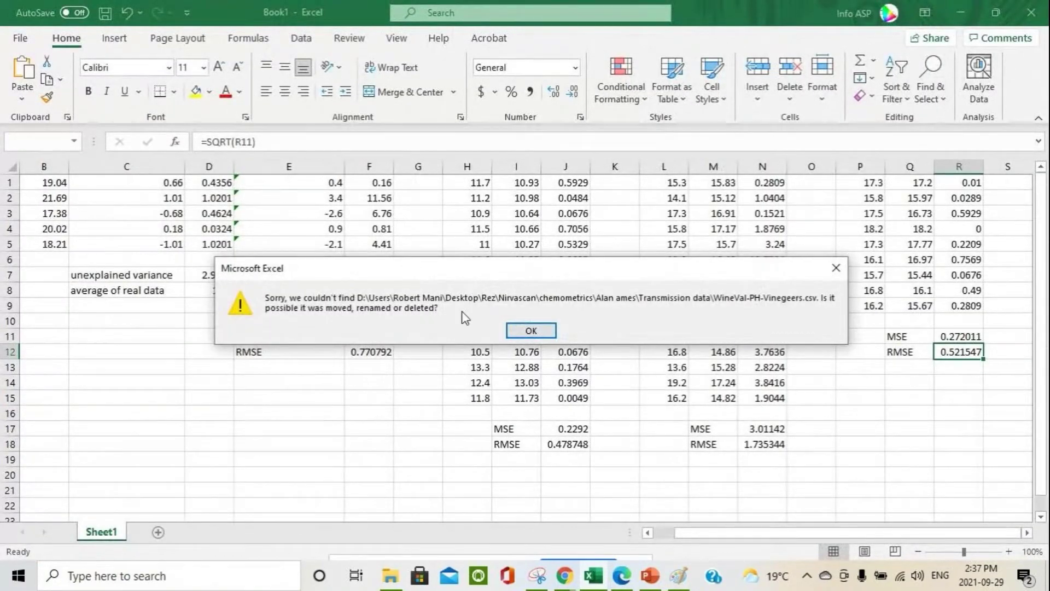
left_click(530, 331)
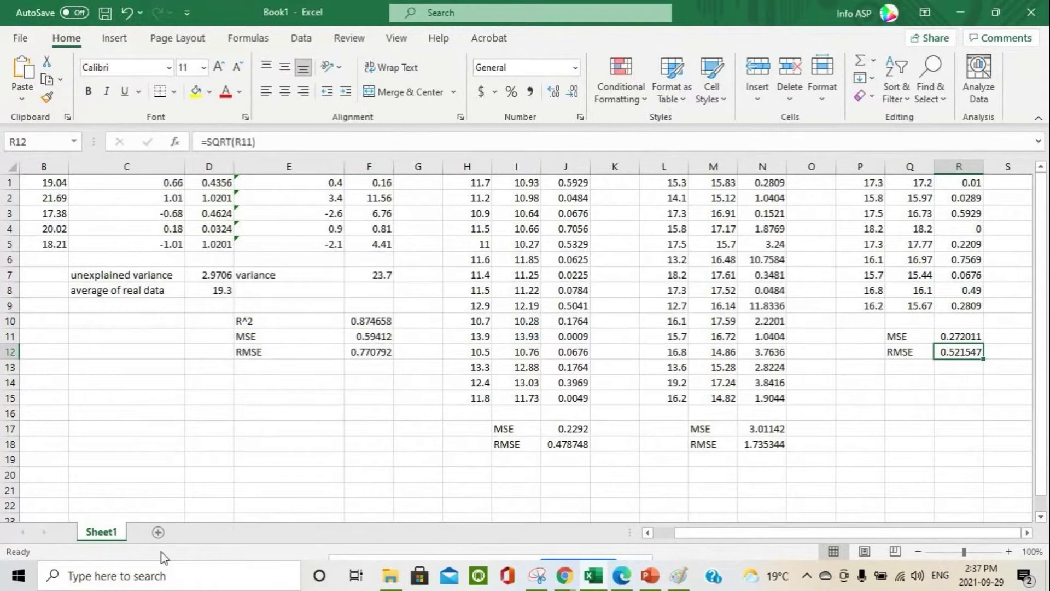
Step: Open the WHEATKVAL-Protein-ASP workbook from Excel's recent files
left_click(390, 577)
left_click(20, 35)
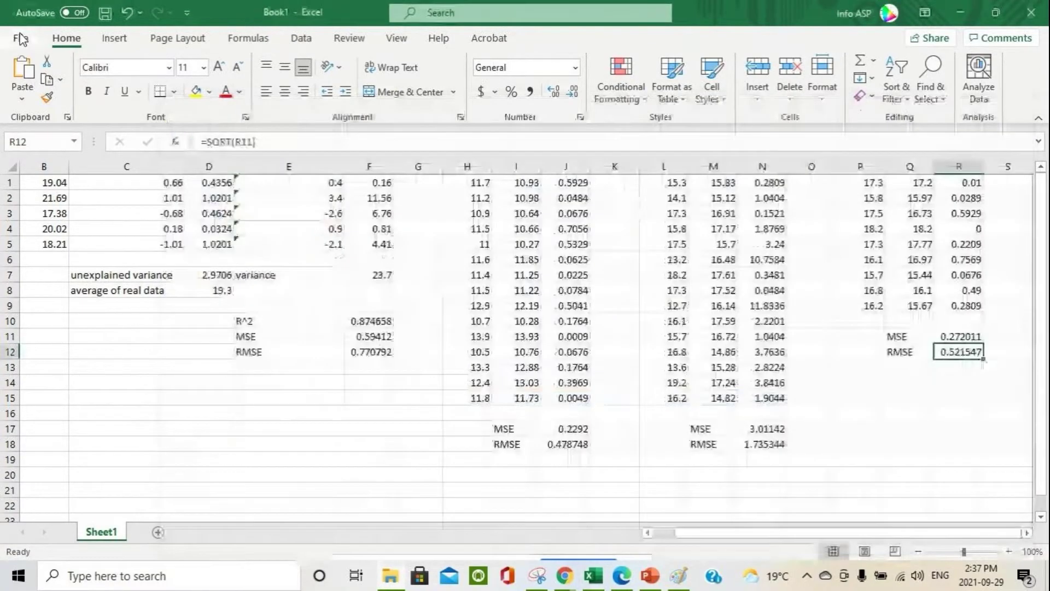
left_click(20, 35)
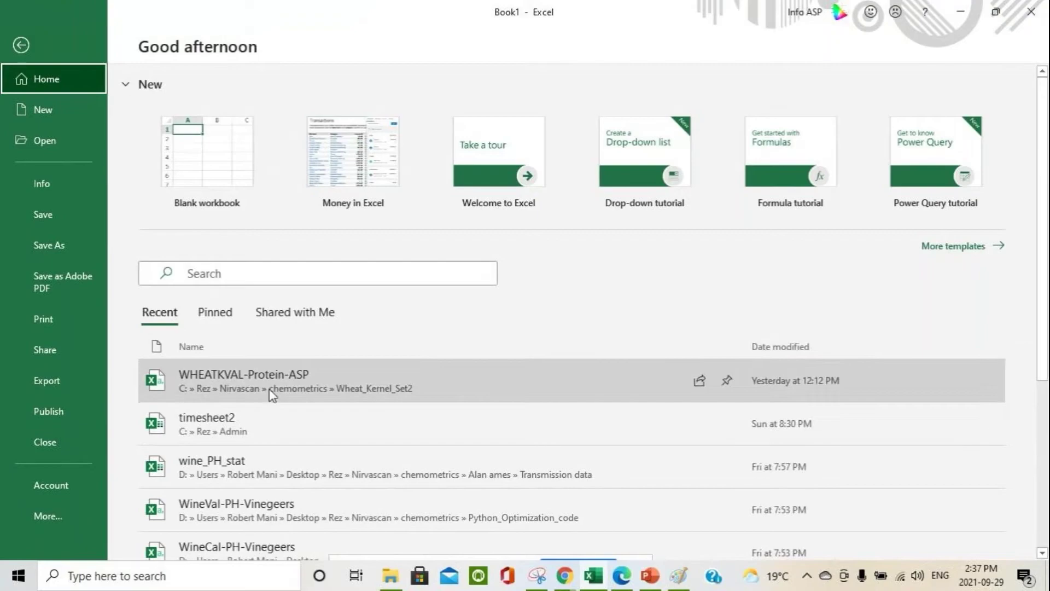
left_click(270, 389)
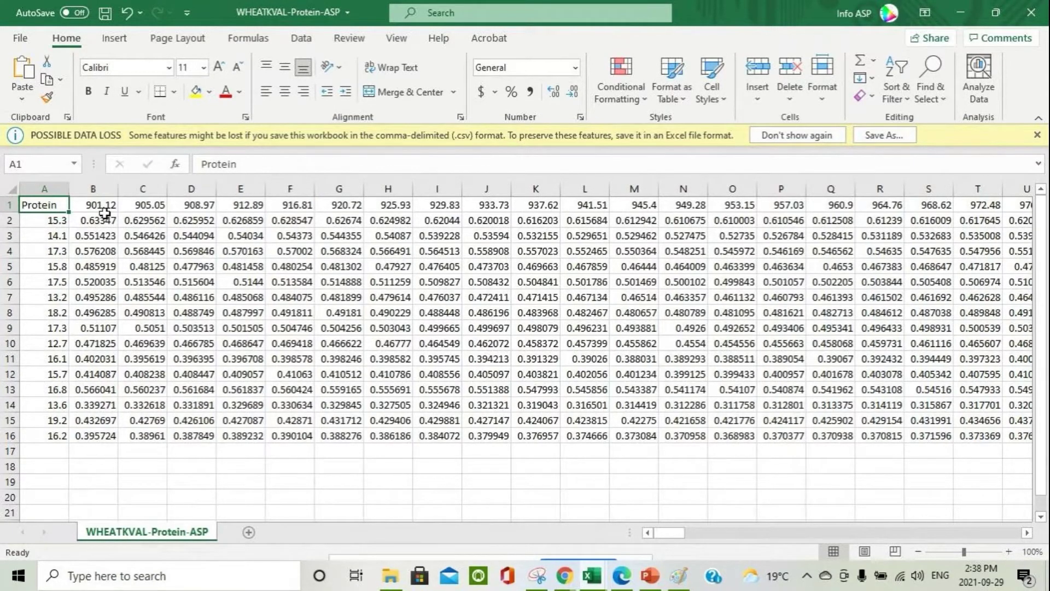
Step: Browse the wavelength headings, the first sample's row 2 readings and its protein value in A2, then minimize
left_click(105, 212)
key("Right")
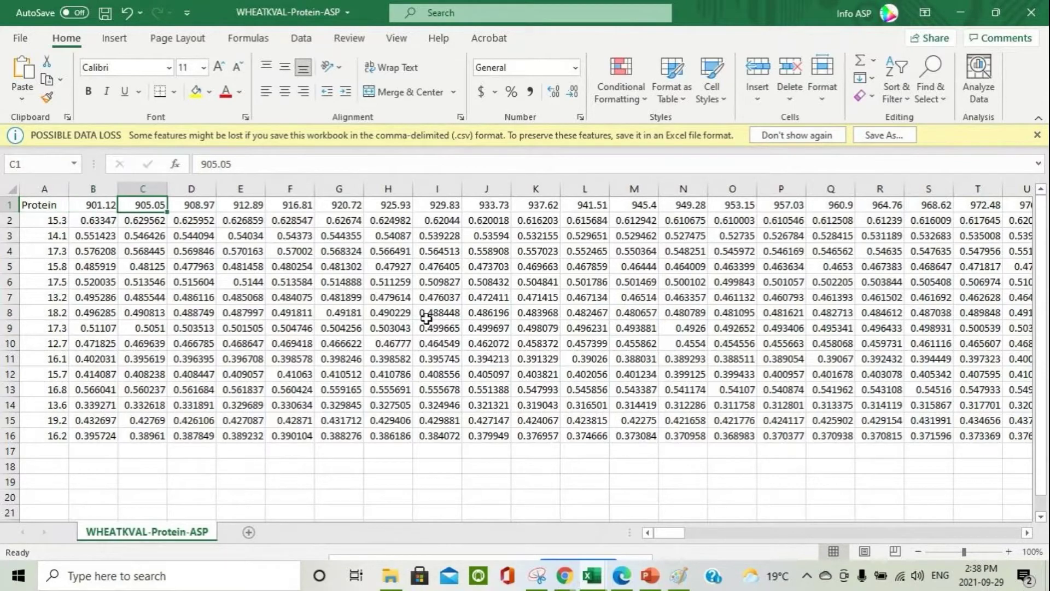
left_click_drag(668, 531, 1005, 532)
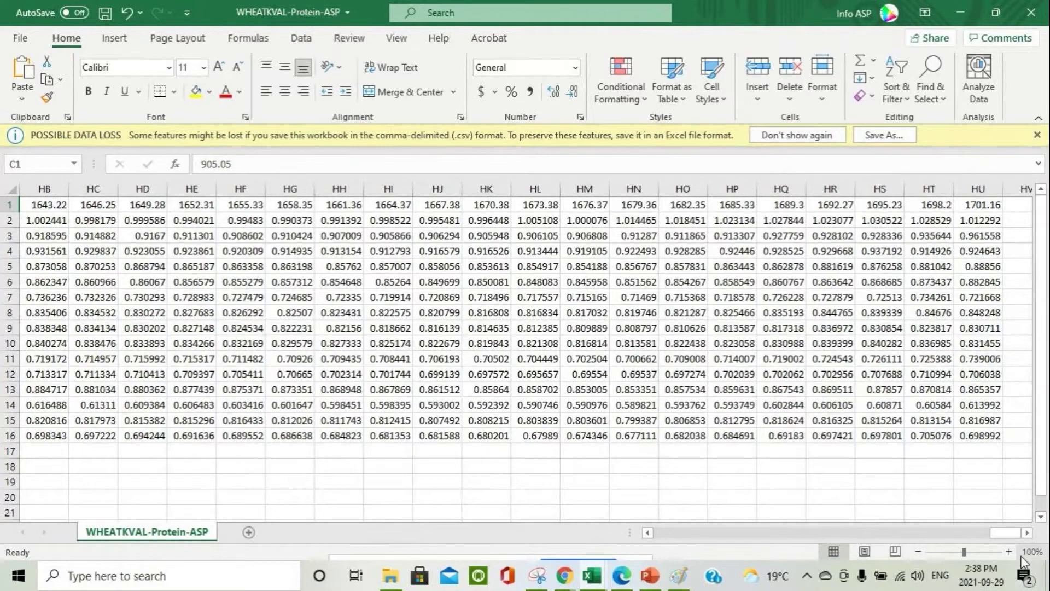
left_click_drag(1001, 532, 321, 485)
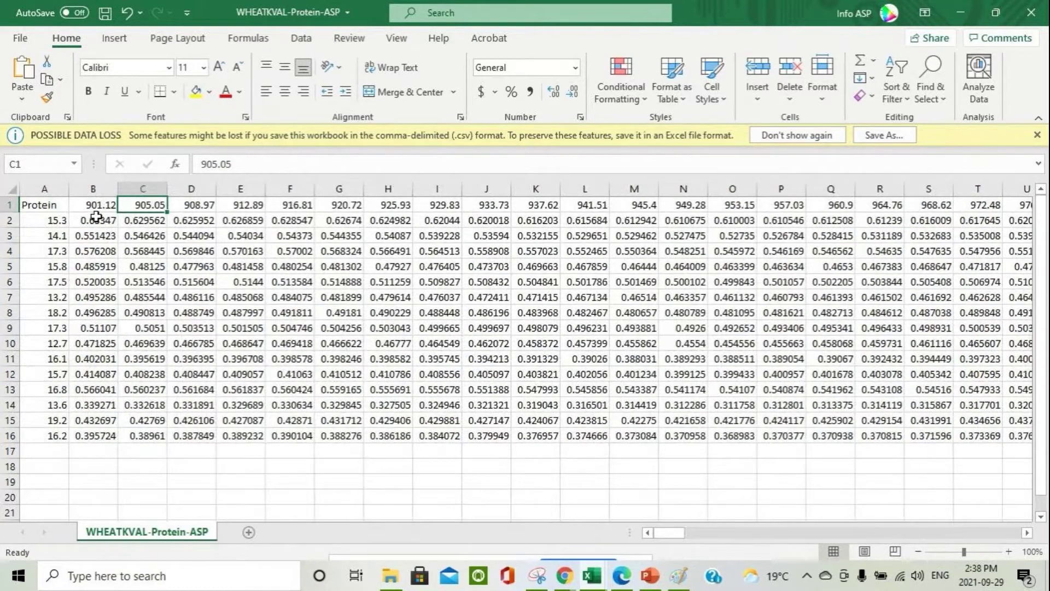
left_click_drag(95, 216, 436, 219)
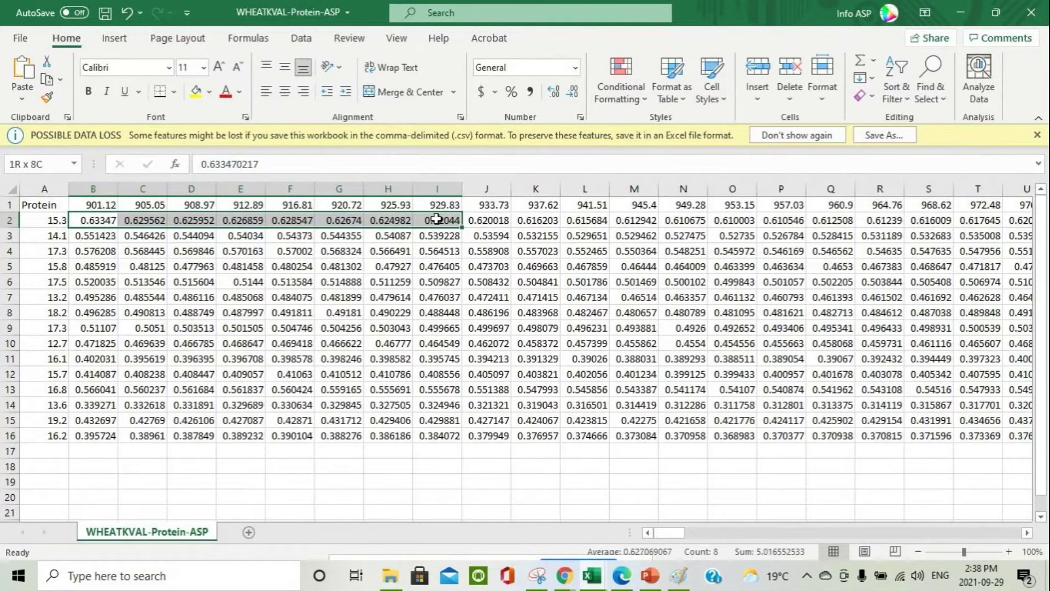
left_click(30, 219)
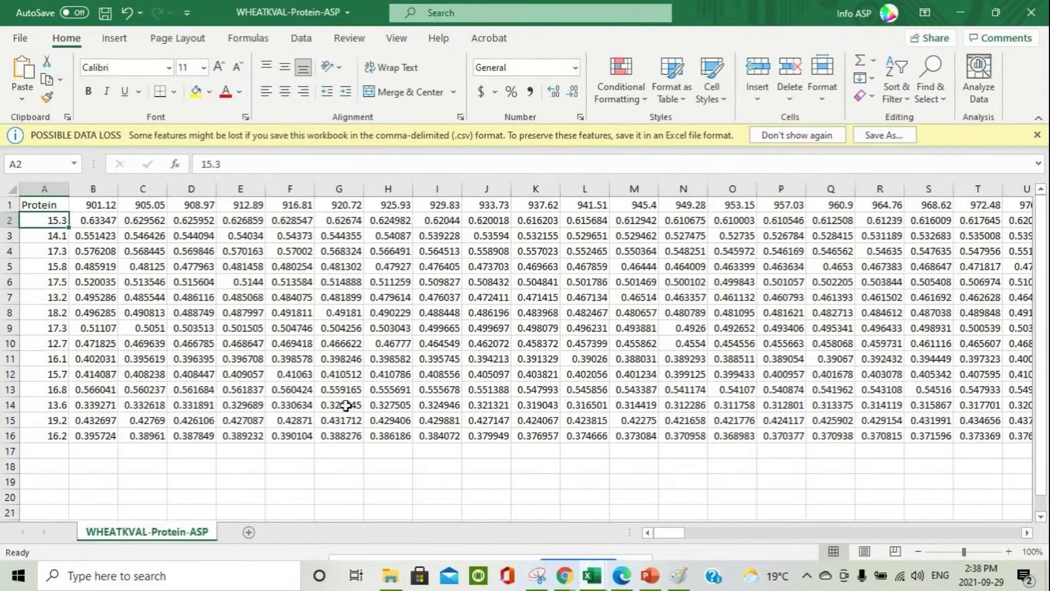
left_click(964, 10)
Step: Minimize Excel, close the file browser, and move to slide 25 about the NirvaCloud service
left_click(961, 16)
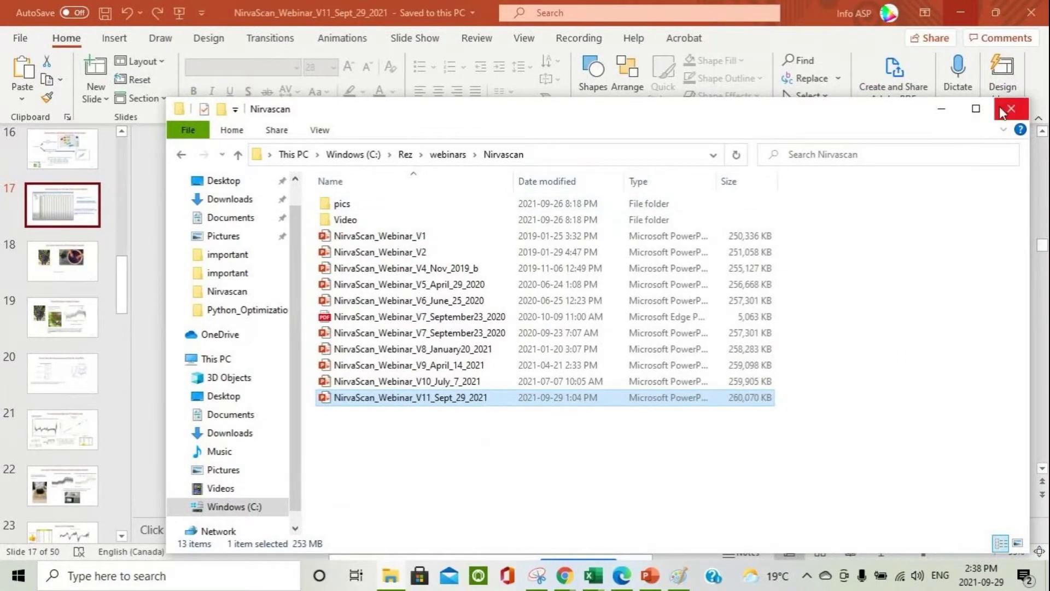
left_click(659, 578)
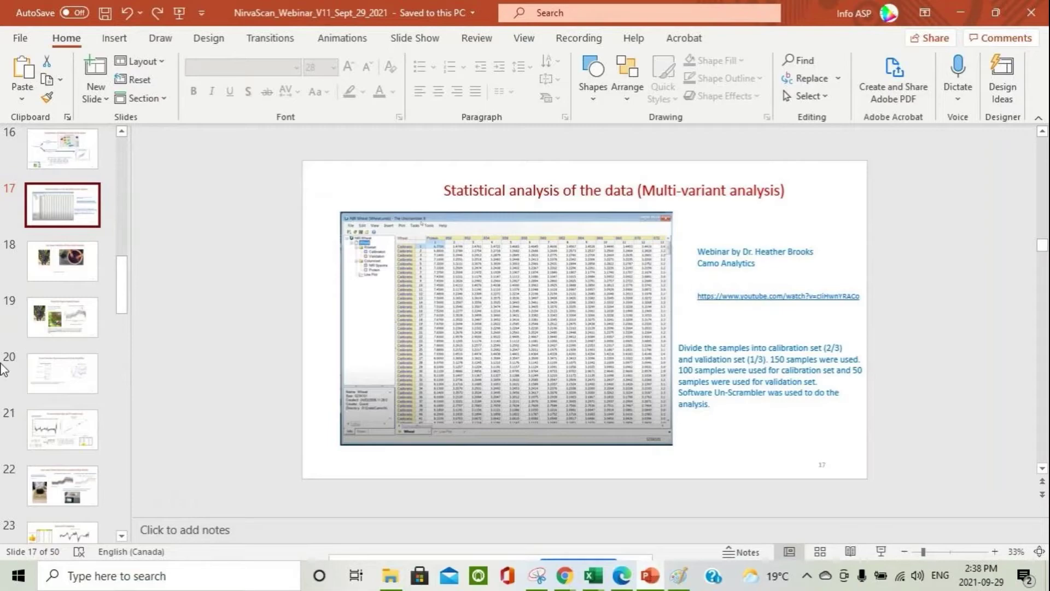
left_click(25, 473)
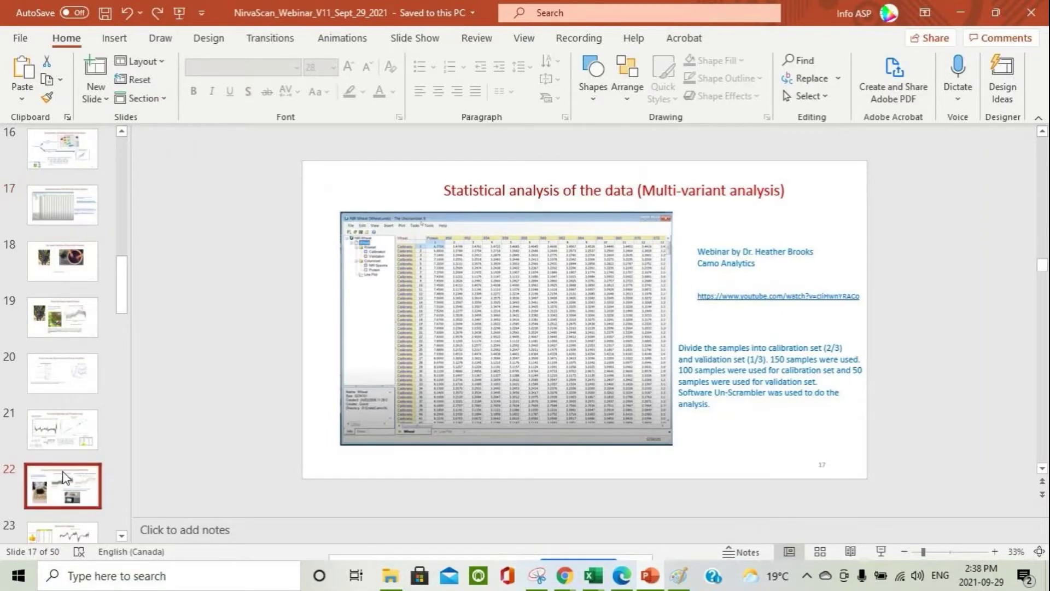
scroll(261, 421, "down", 5)
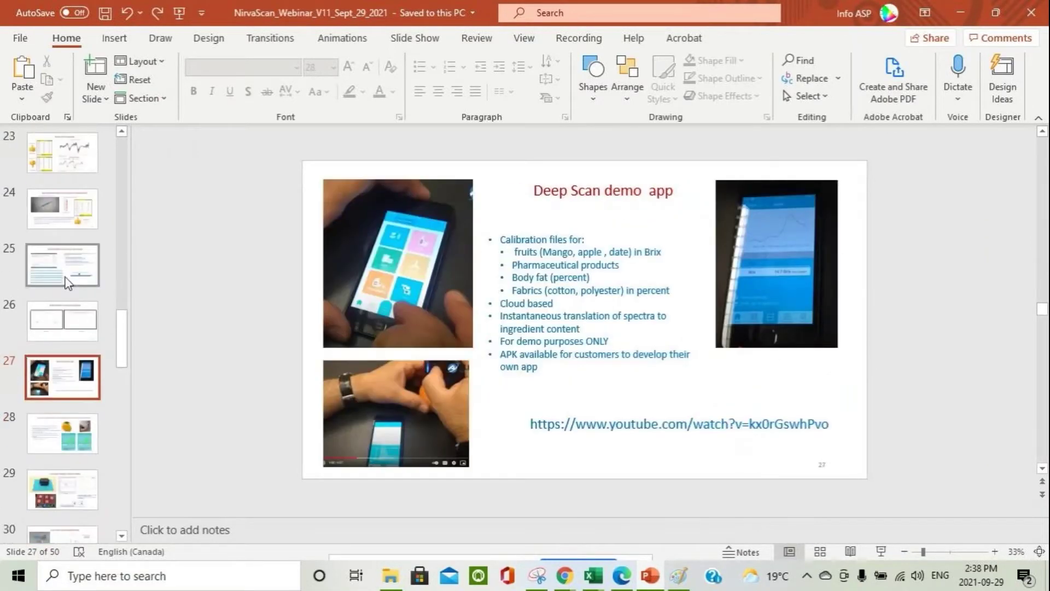
left_click(69, 212)
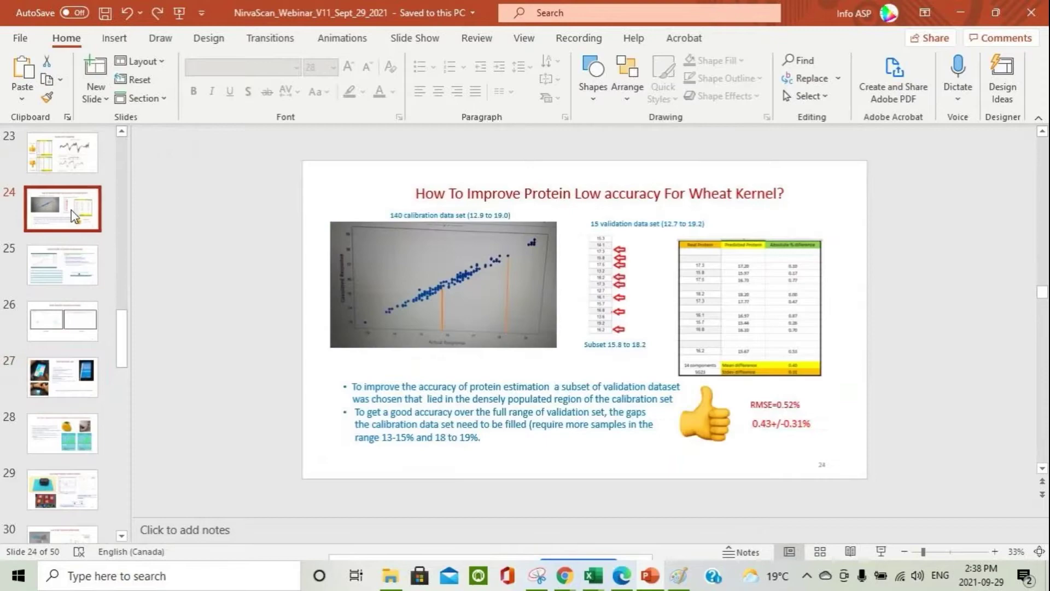
left_click(65, 276)
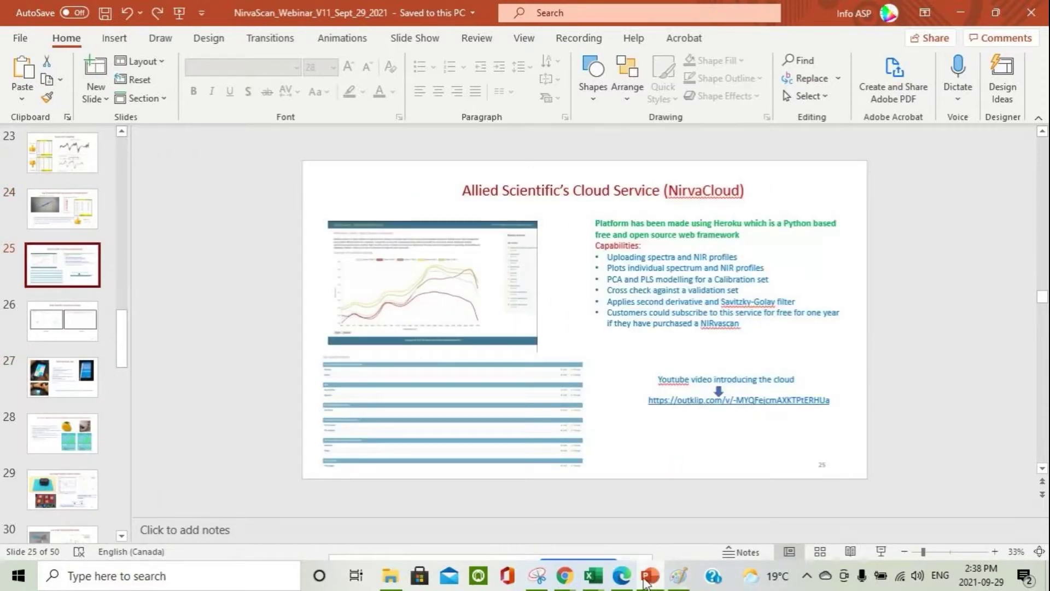
Step: Return to the browser and show the list of NIR profiles
mouse_move(571, 579)
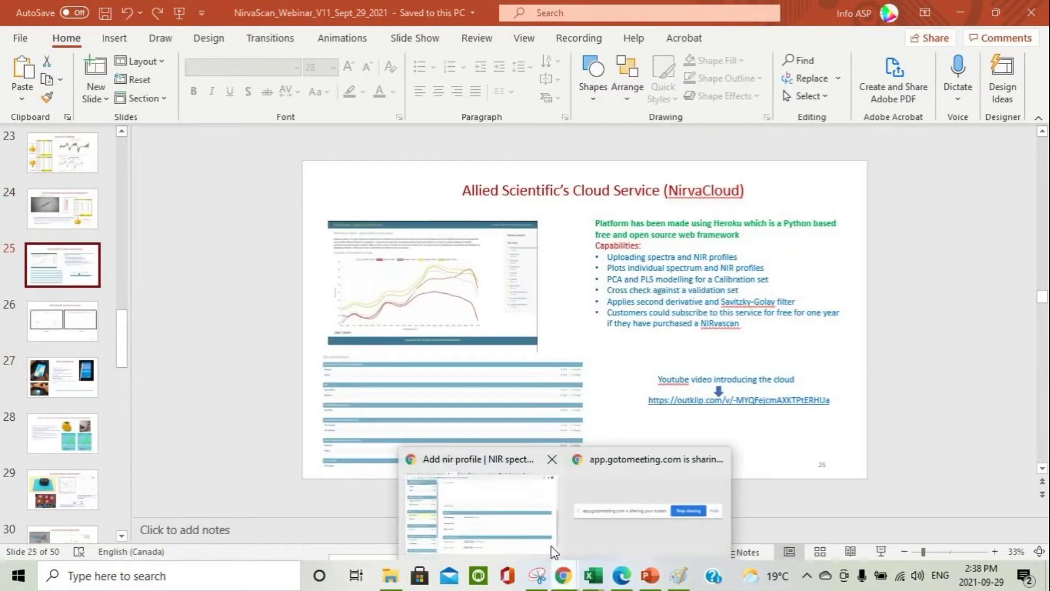
left_click(527, 536)
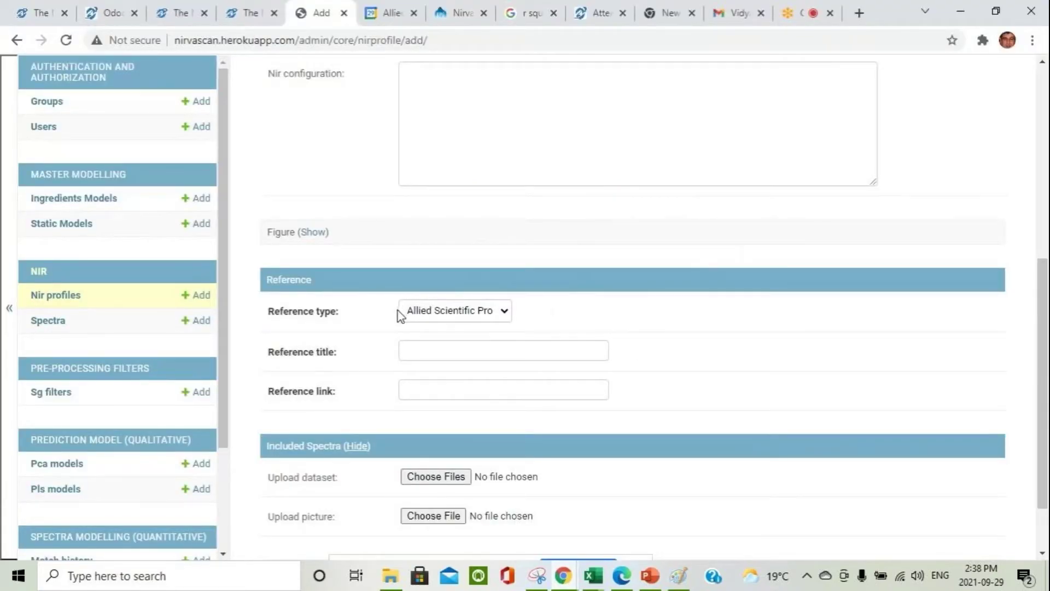
left_click(56, 296)
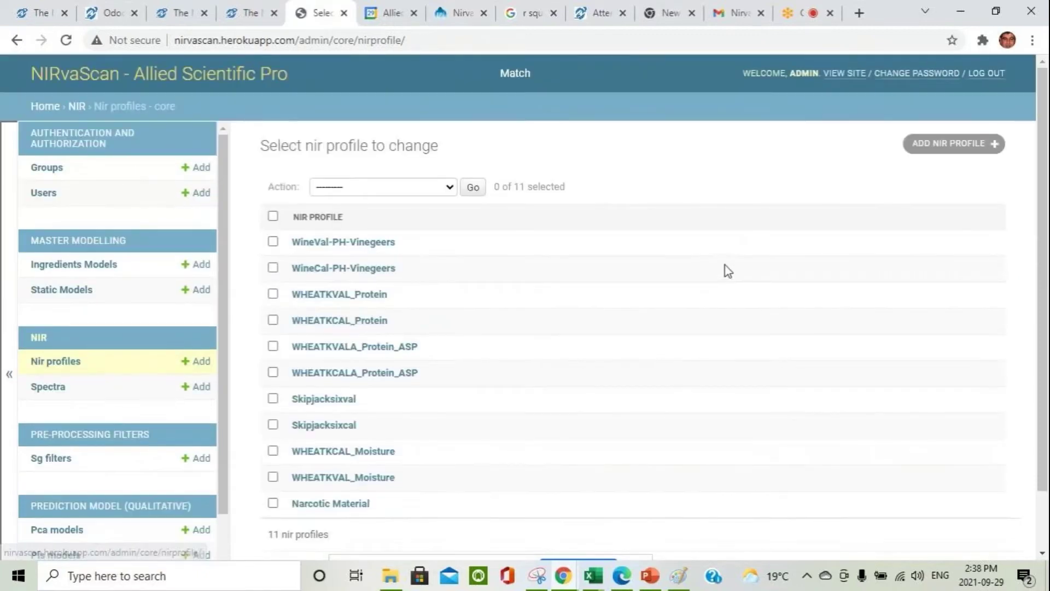
scroll(628, 319, "down", 2)
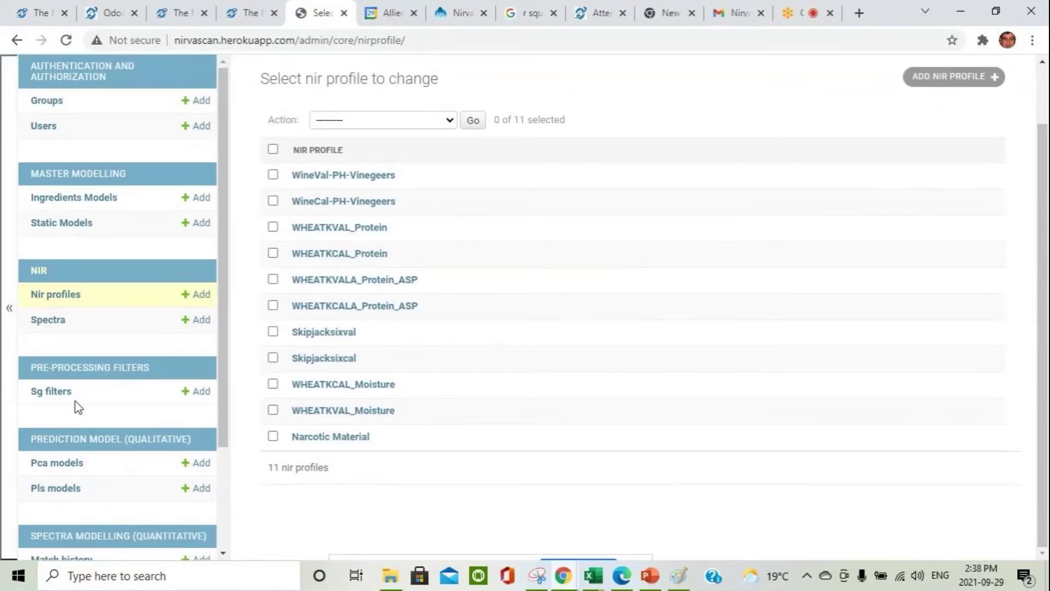
Step: Start an SG filter linked to WineCal-PH-Vinegeers, then select the existing WHEATKVAL_Protein window 33 filter
left_click(188, 396)
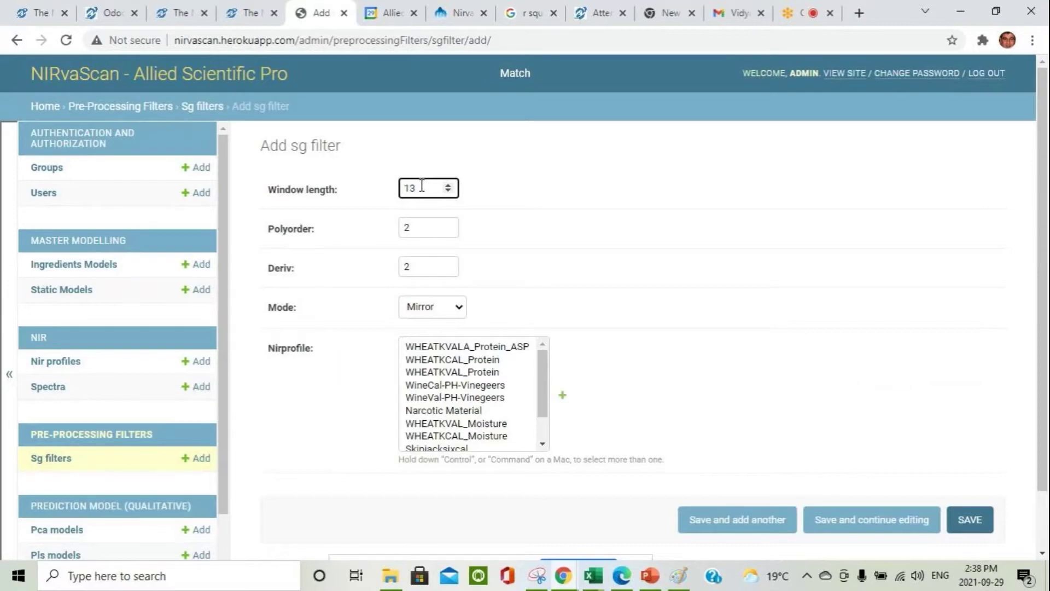
left_click(437, 386)
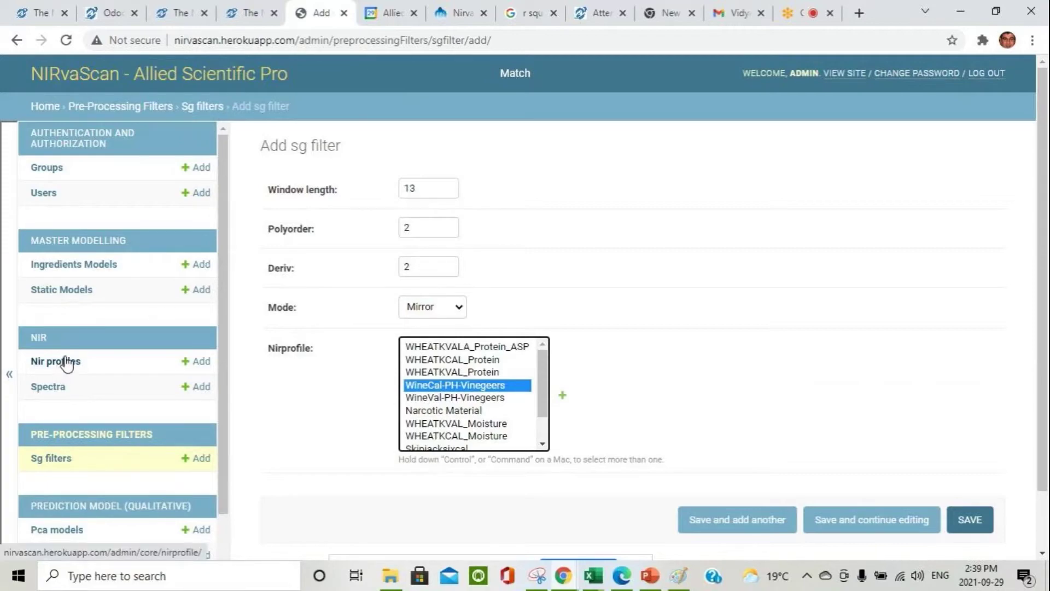
left_click(43, 462)
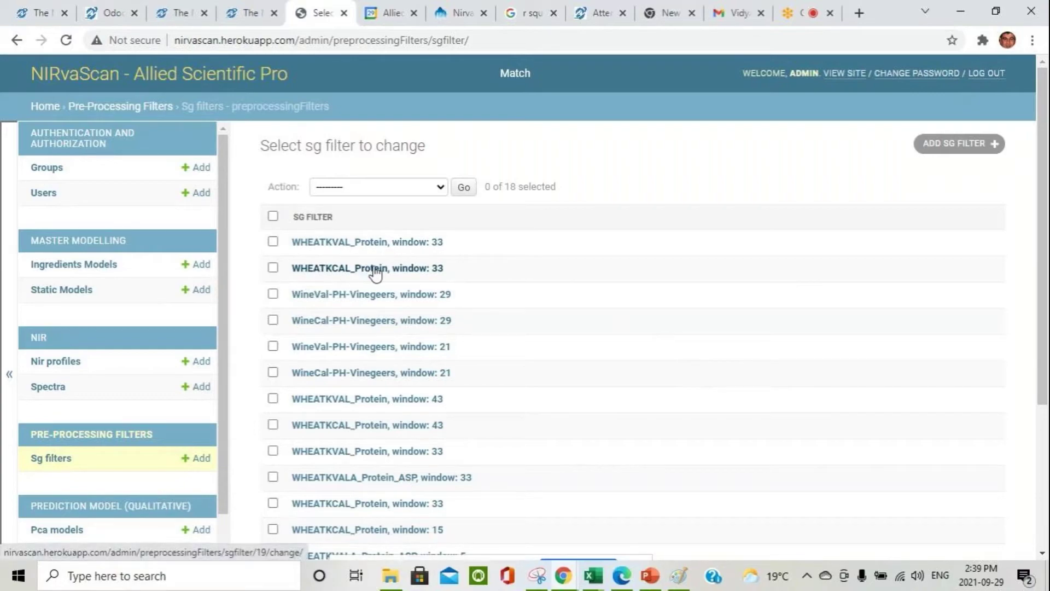
left_click(273, 242)
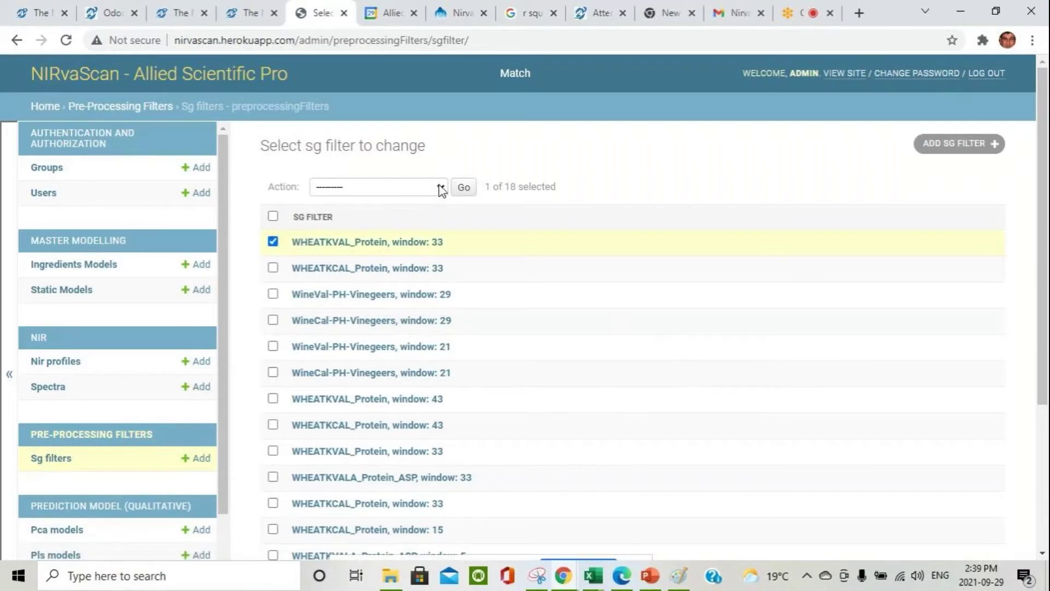
Step: Plot the spectra of the WHEATKVAL_Protein window 33 SG filter and return to the filter list
left_click(441, 188)
left_click(384, 219)
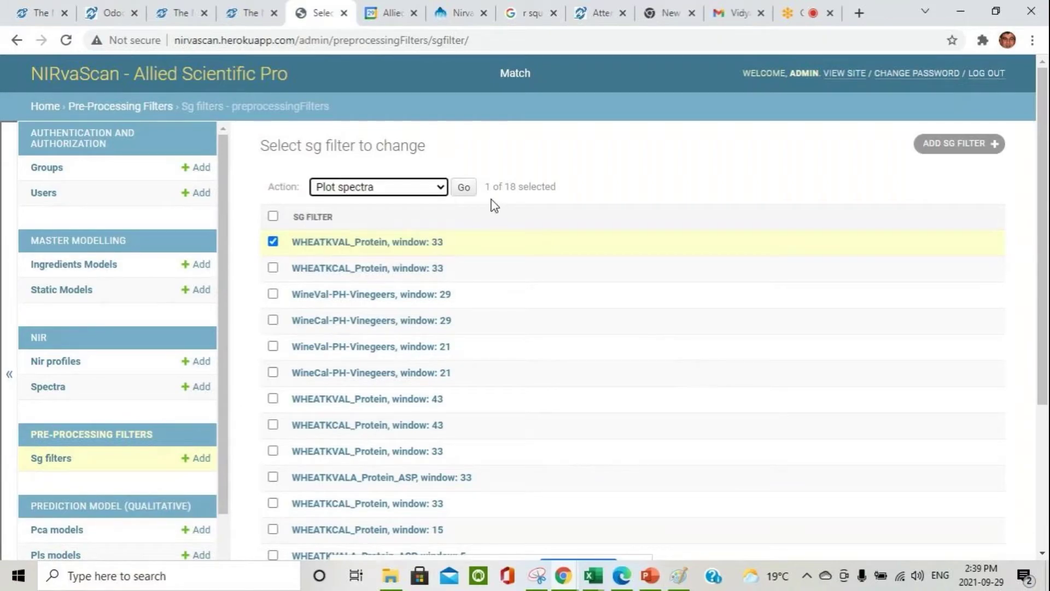
left_click(466, 189)
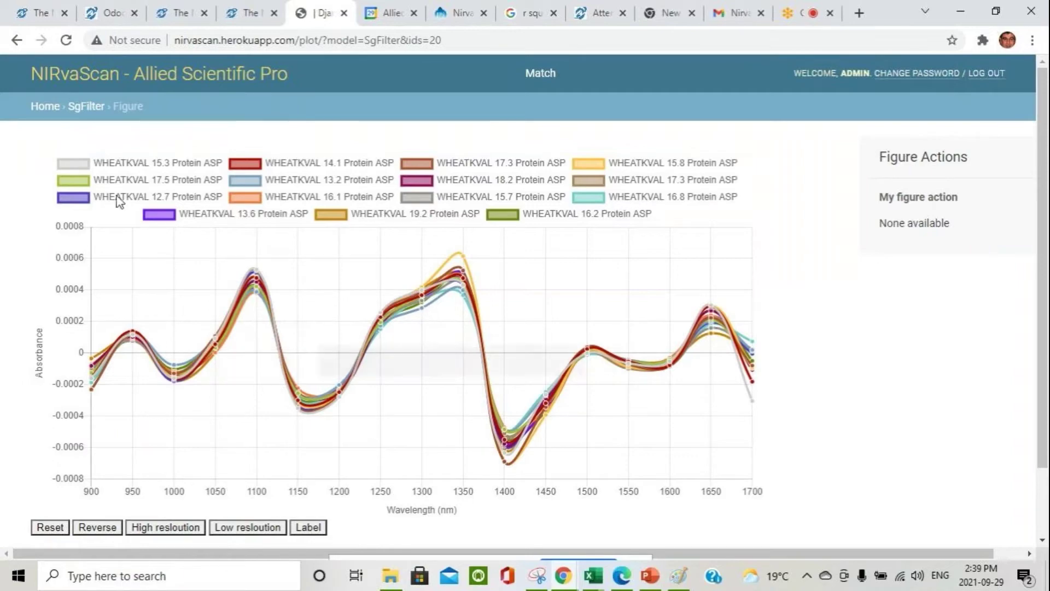
left_click(17, 41)
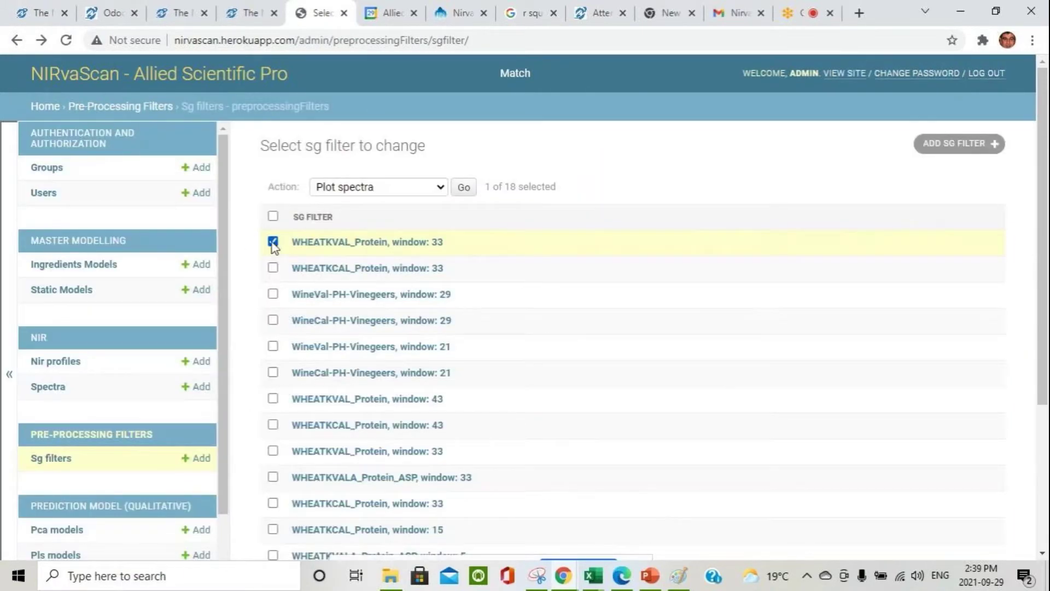
Step: Choose the PLS model action for the WHEATKVAL_Protein filter, then open the list of 12 PLS models
left_click(273, 241)
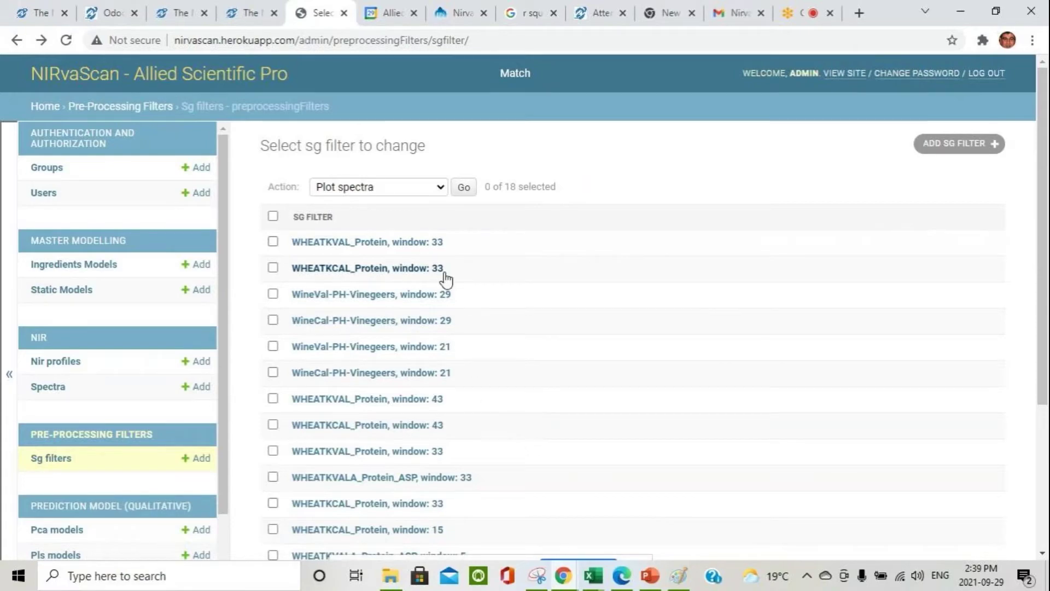
left_click(272, 241)
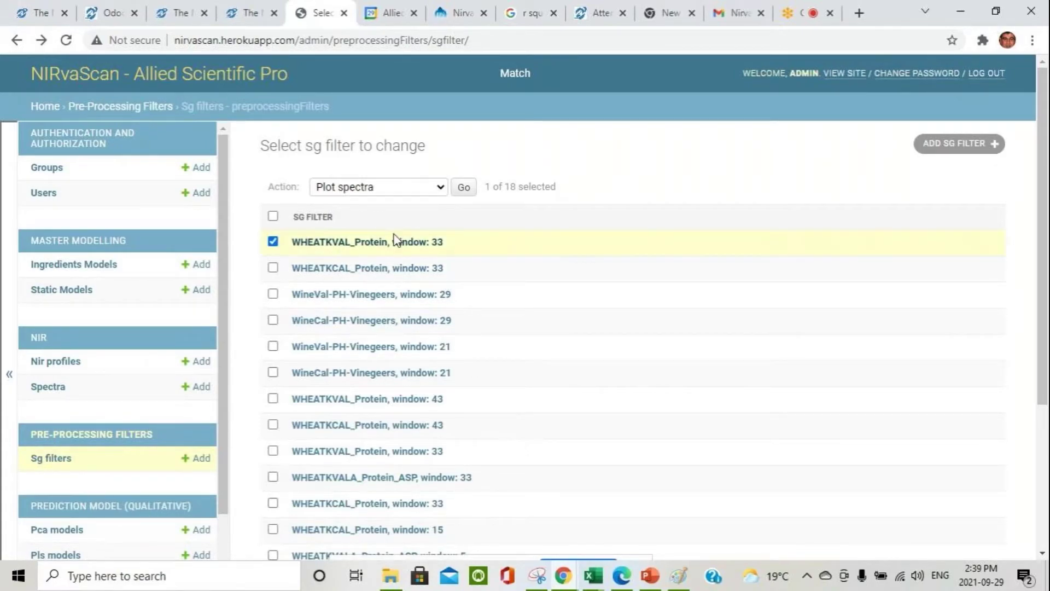
left_click(441, 187)
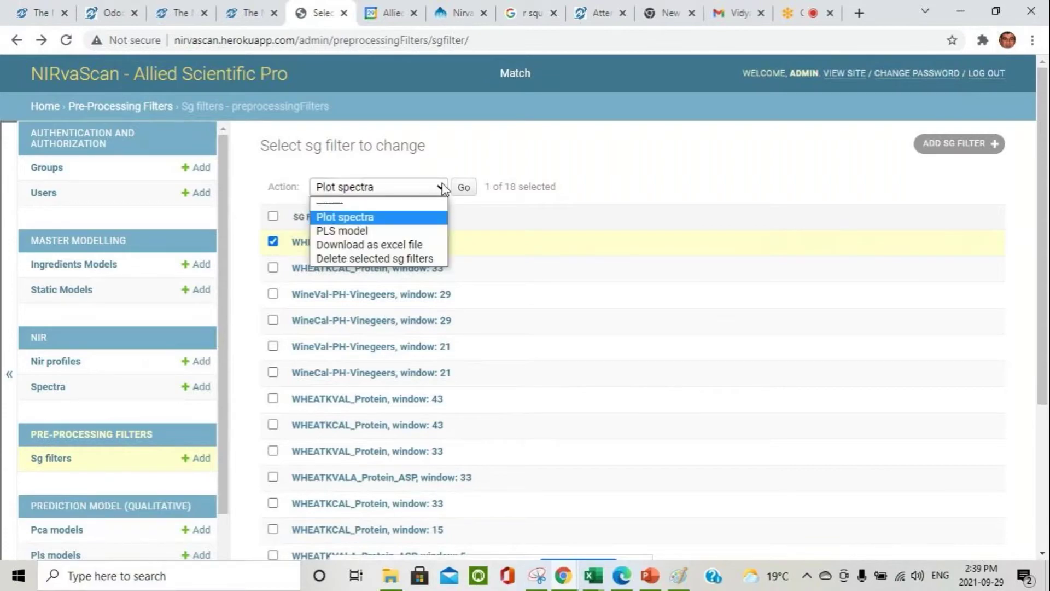
left_click(376, 231)
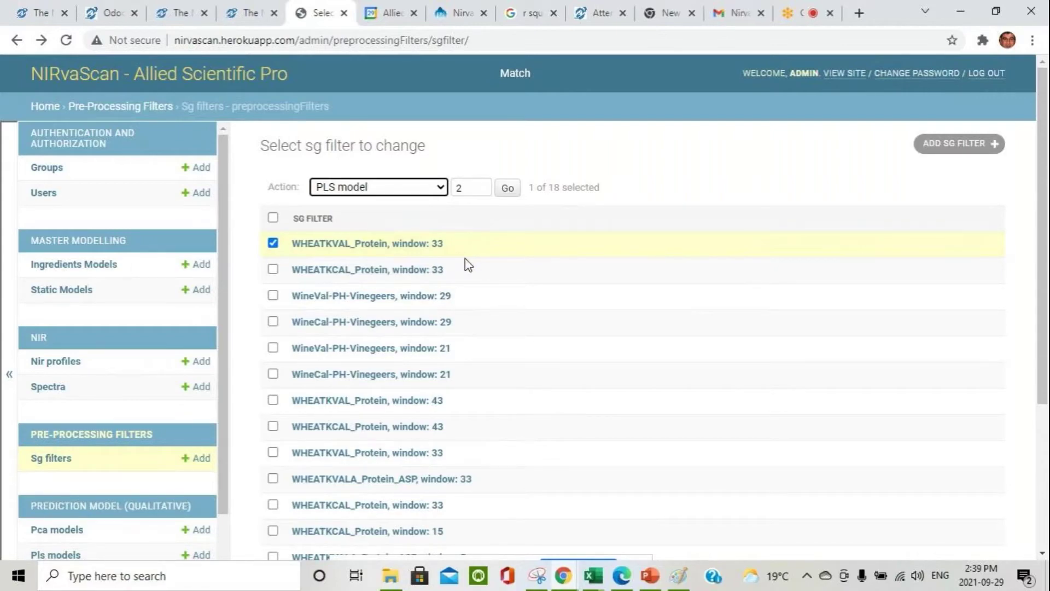
left_click(273, 244)
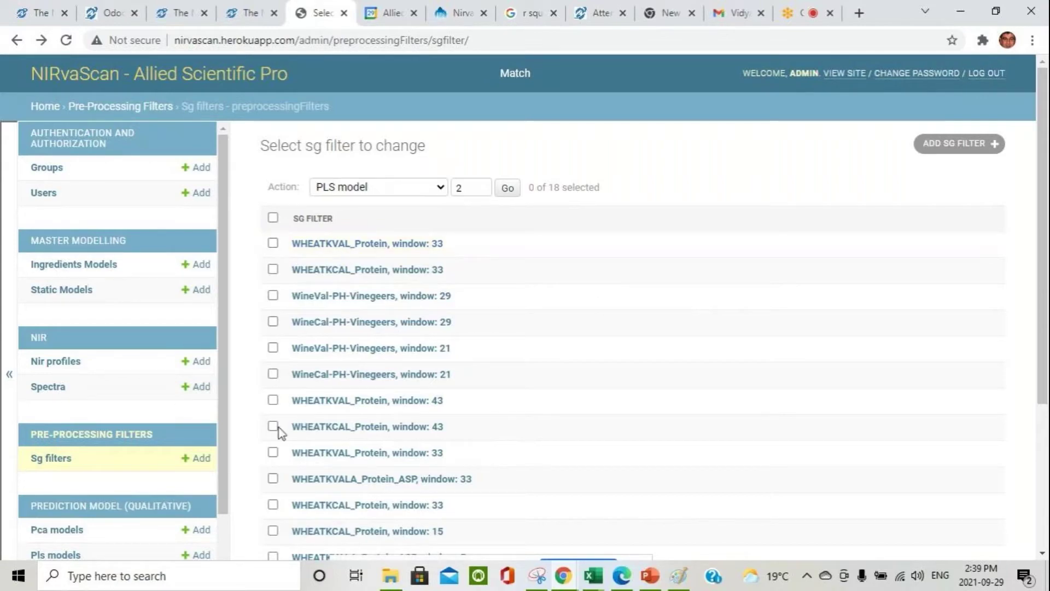
scroll(481, 419, "down", 2)
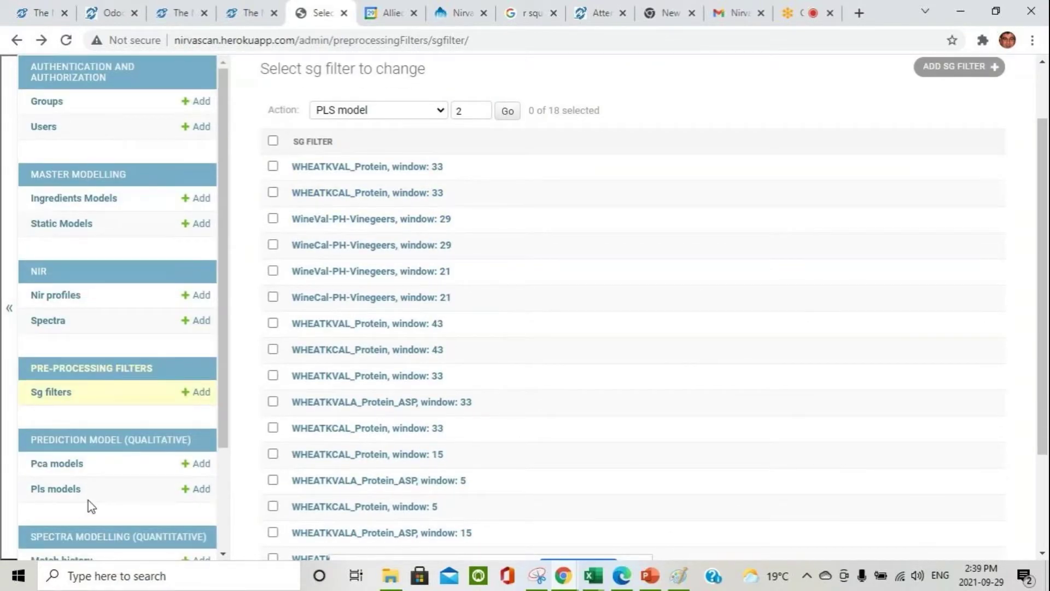
left_click(61, 489)
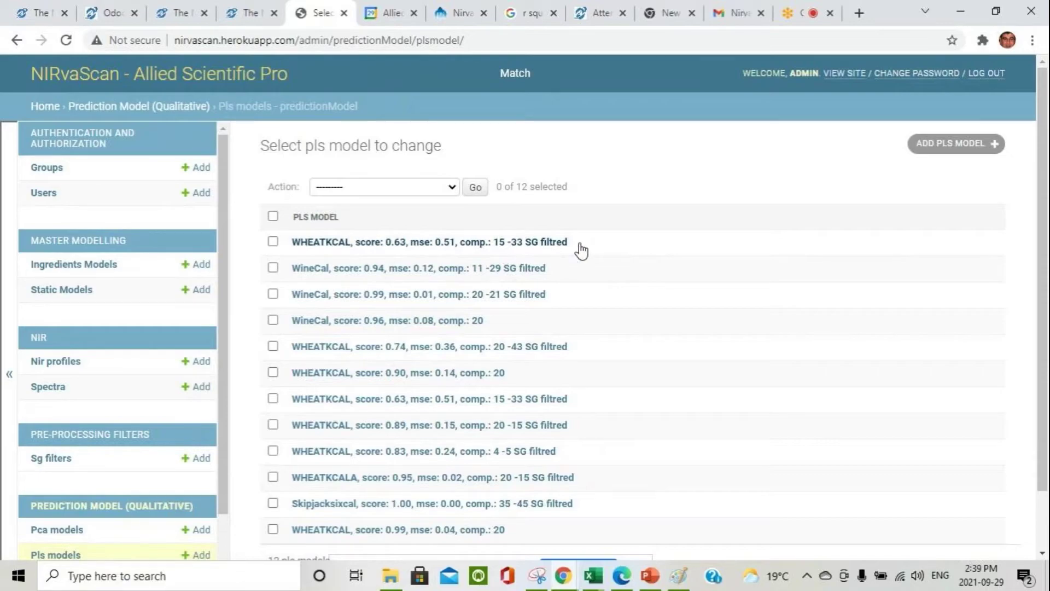
left_click(466, 252)
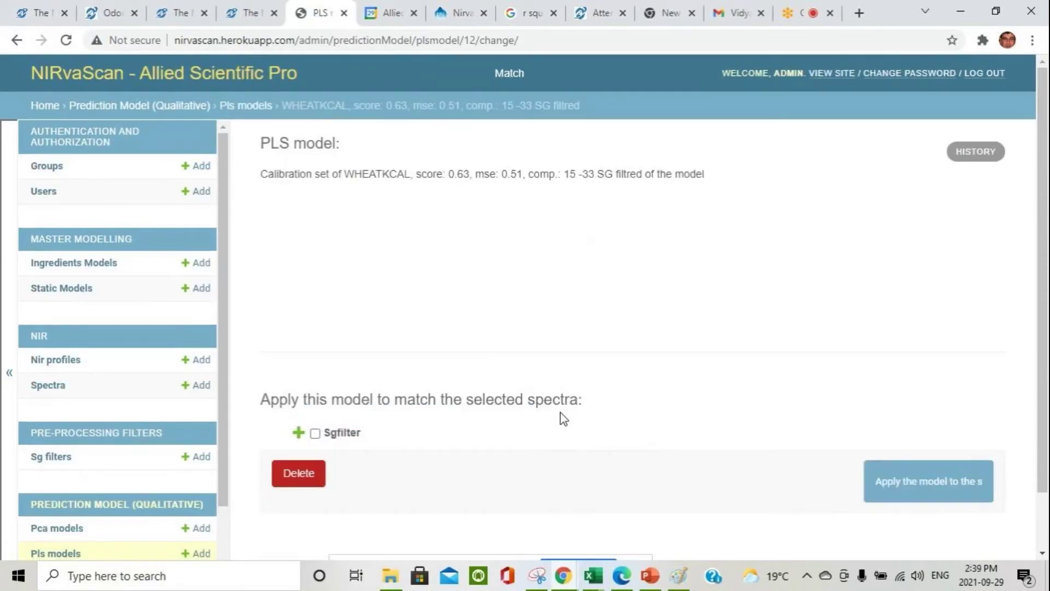
scroll(613, 394, "down", 2)
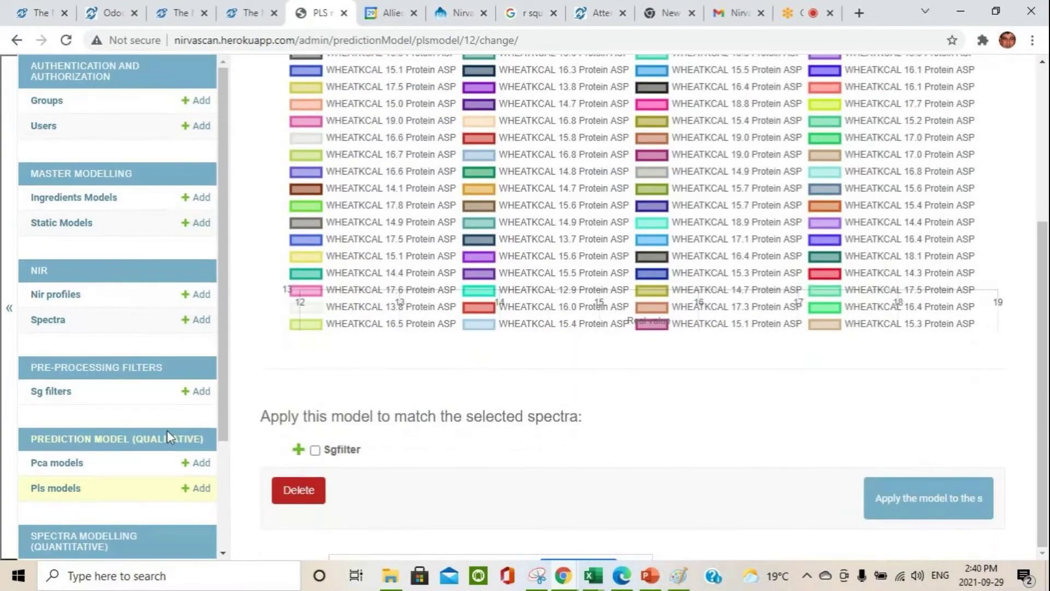
left_click(299, 449)
scroll(555, 418, "down", 9)
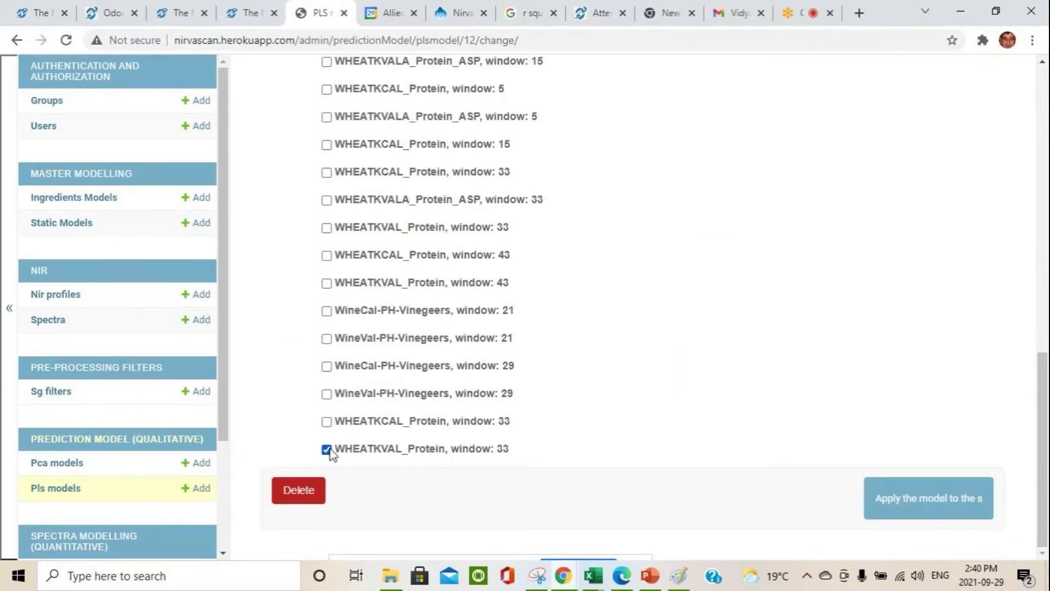
left_click(951, 504)
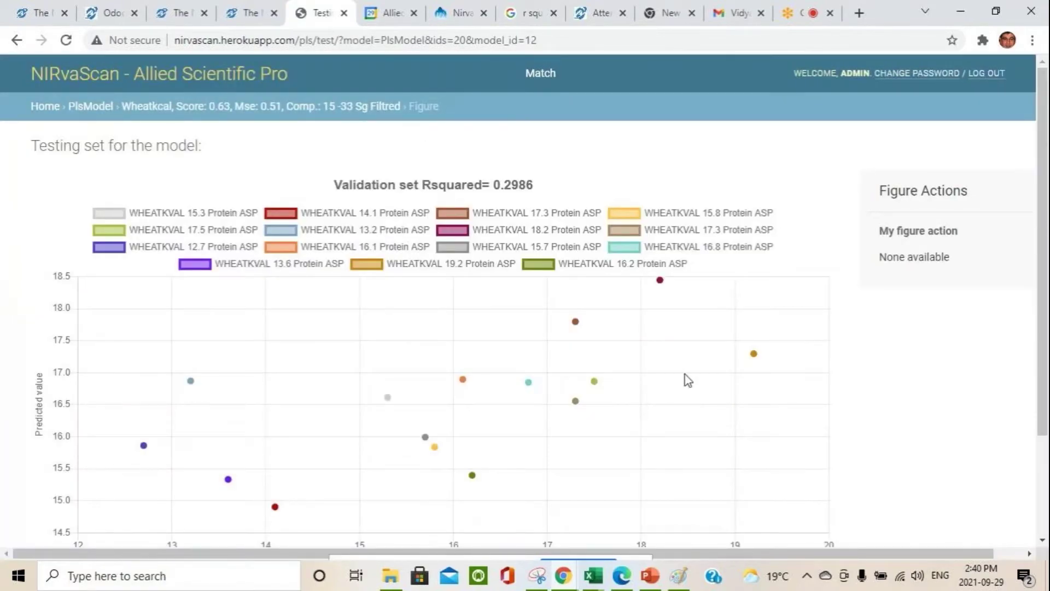
scroll(685, 374, "down", 3)
scroll(685, 372, "up", 2)
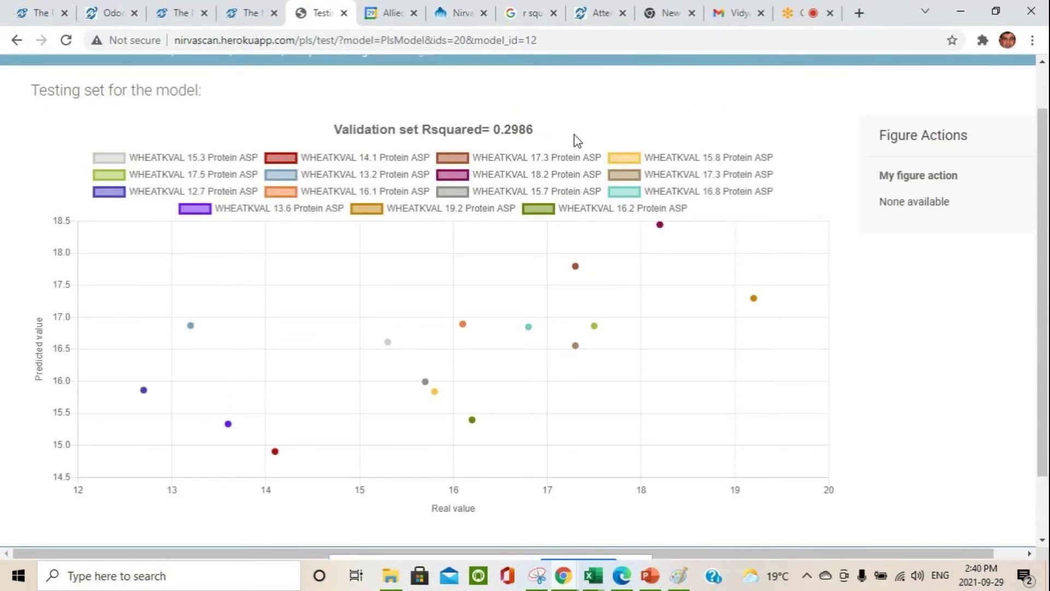
mouse_move(755, 305)
left_click(16, 41)
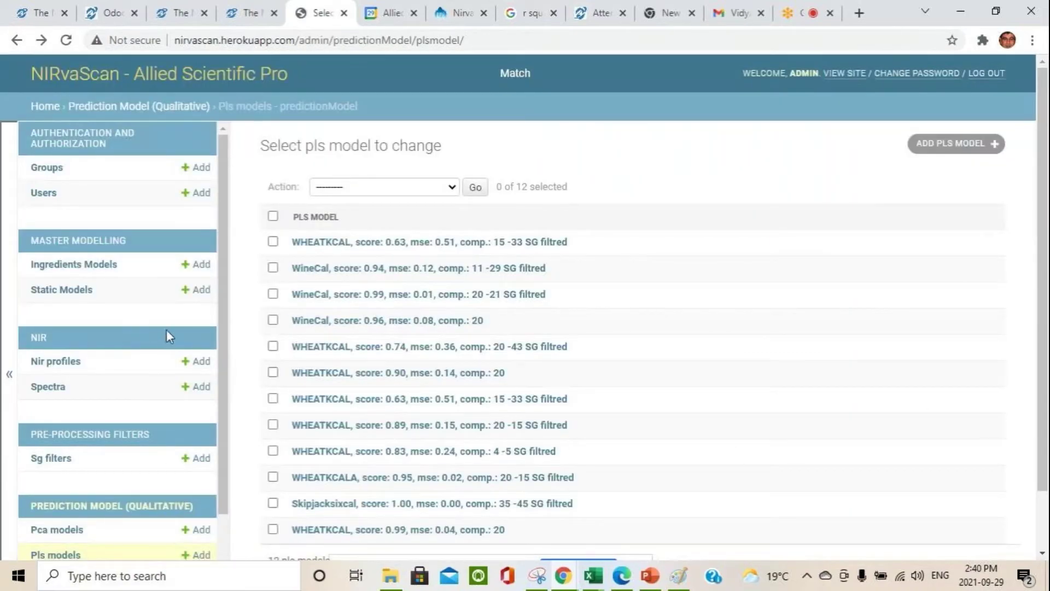
scroll(169, 334, "down", 2)
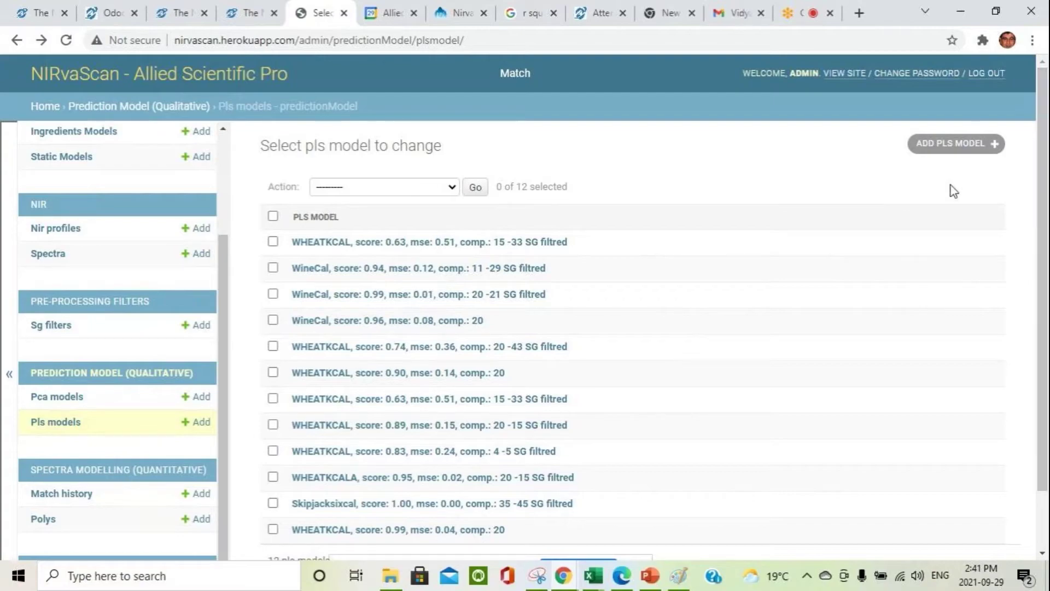
Step: Build a PCA model from the WHEATKCAL_Protein and Skipjacksixval profiles and view its plot
left_click(77, 398)
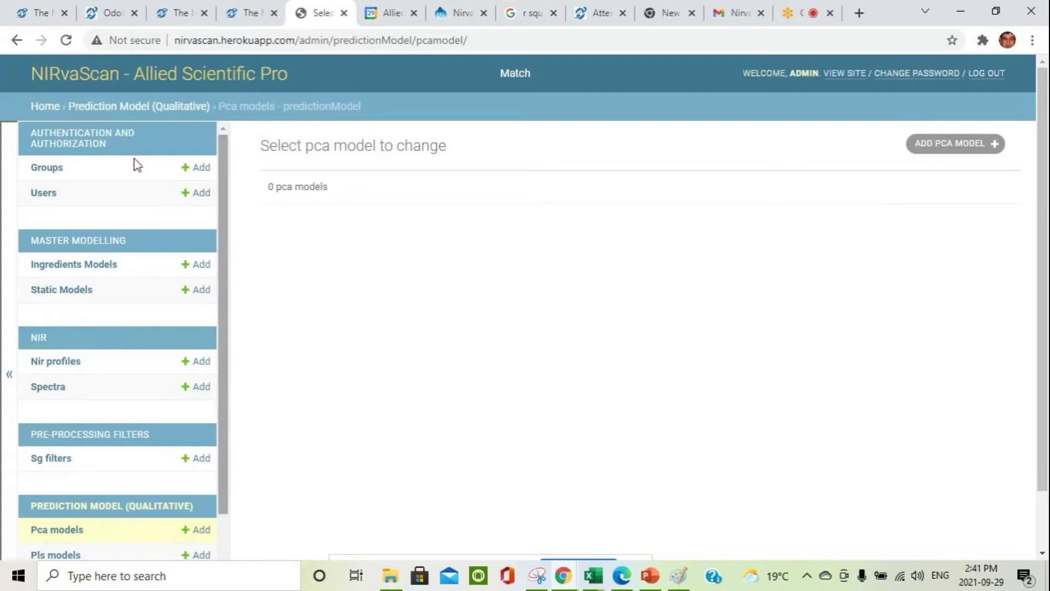
left_click(59, 362)
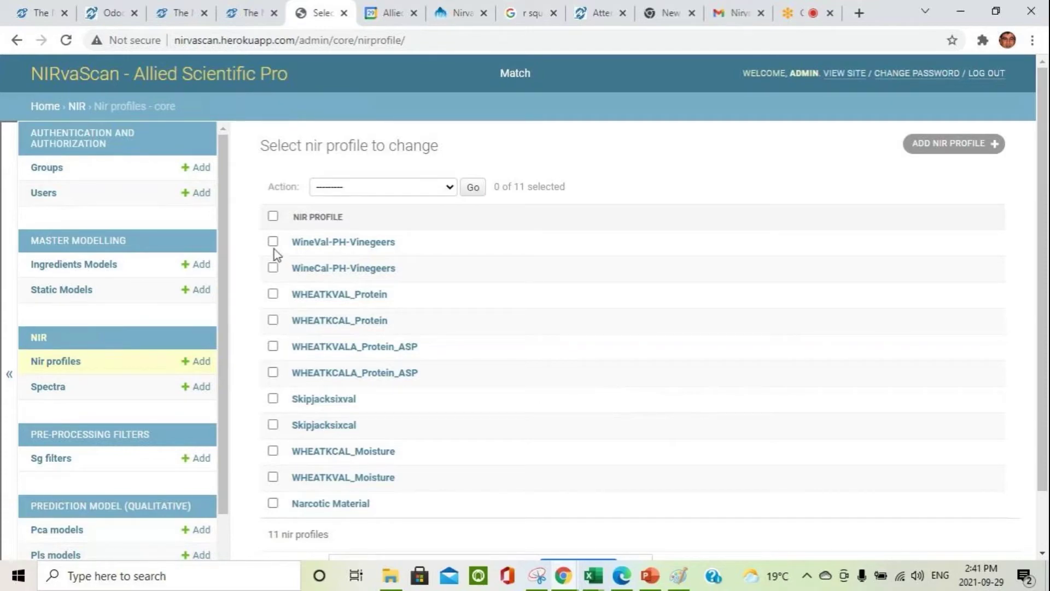
left_click(272, 320)
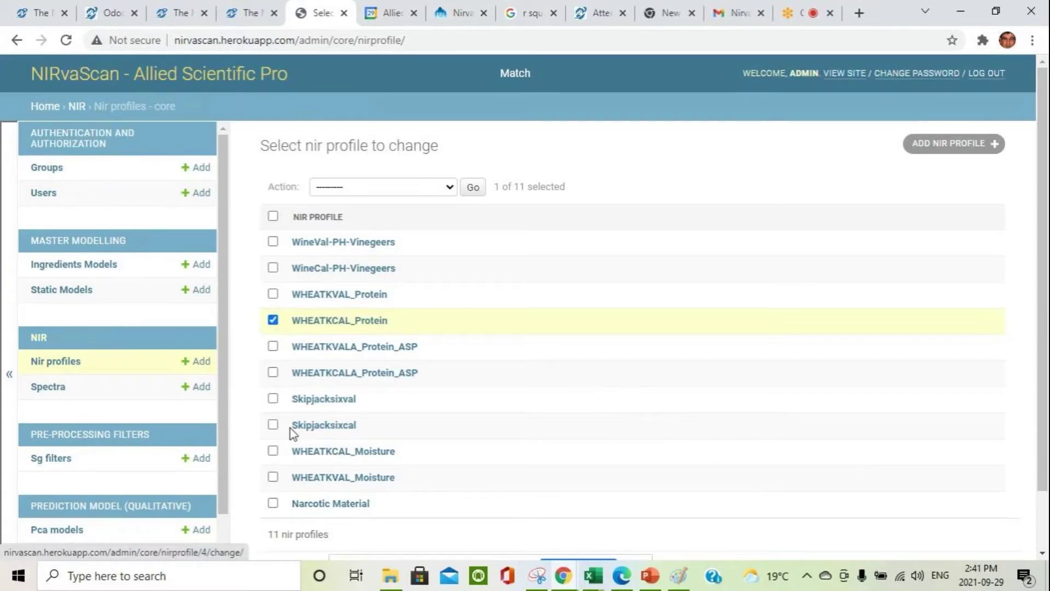
left_click(273, 398)
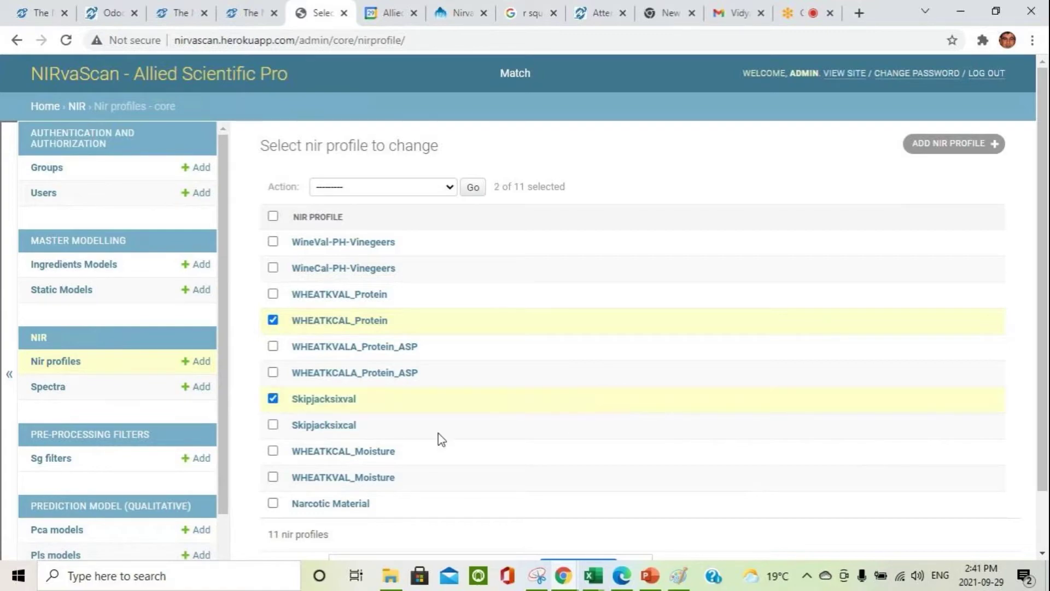
left_click(383, 187)
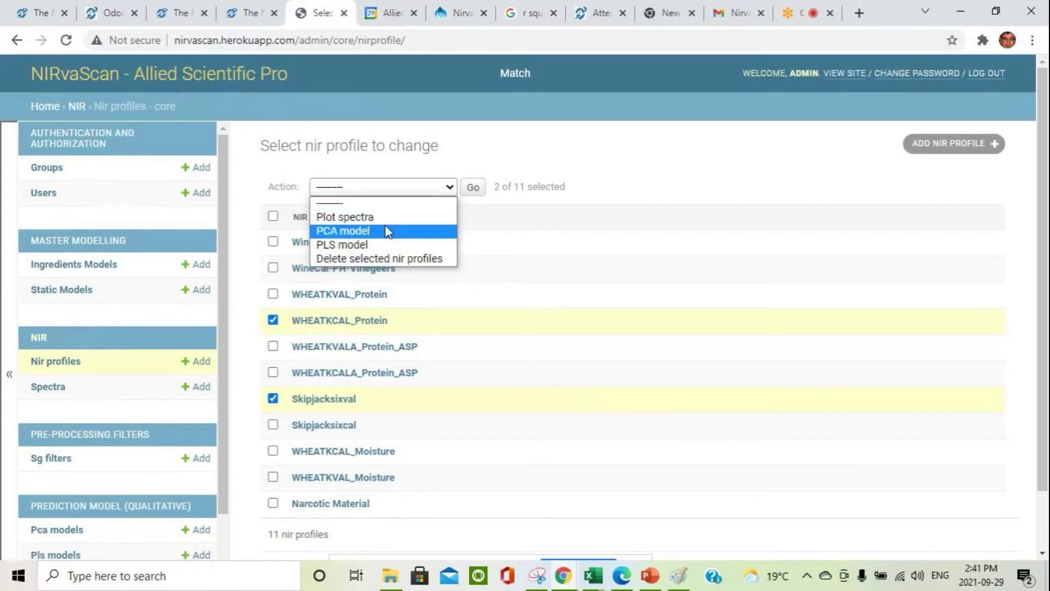
left_click(383, 230)
left_click(475, 188)
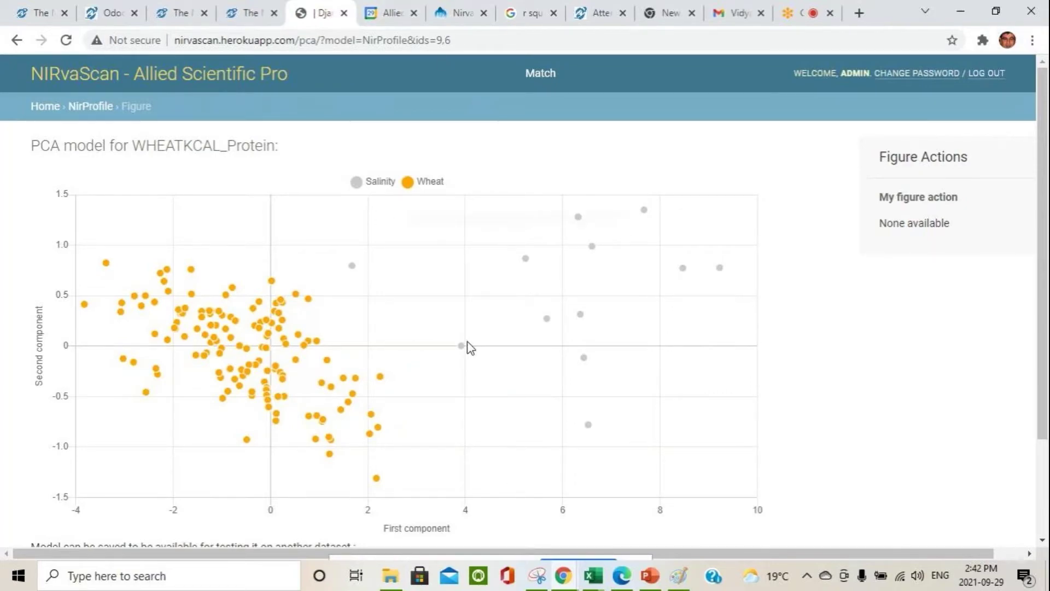
scroll(528, 323, "down", 2)
scroll(526, 316, "up", 2)
Step: Switch to the NirvaCloud tab showing the '3 tomatoes-durum-wheat' PCA plot
left_click(459, 15)
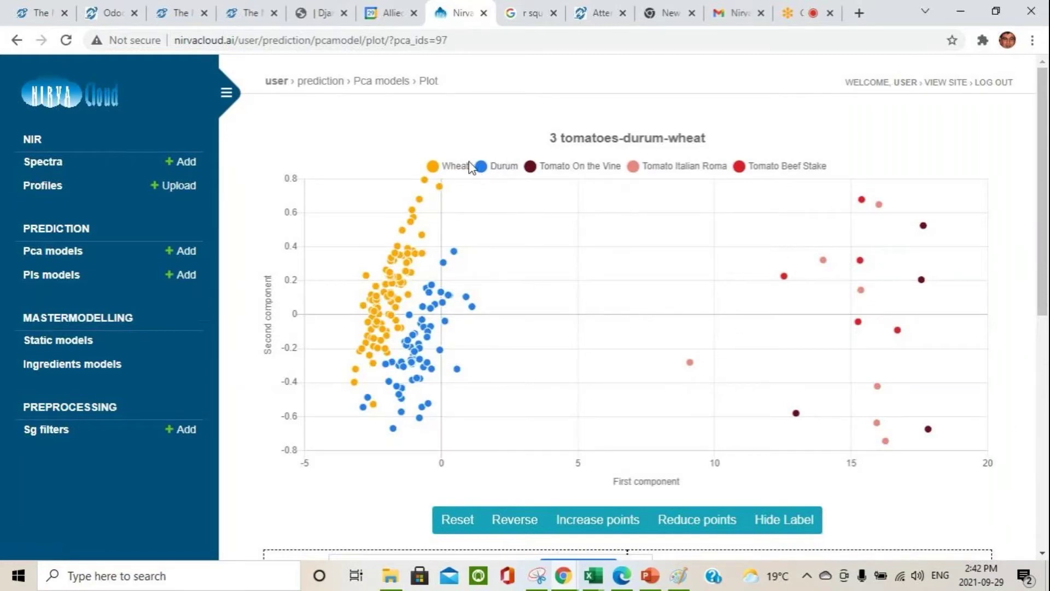
mouse_move(381, 314)
Step: Browse the NirvaCloud Spectra list, the NIR profile upload form and the Profiles list
left_click(51, 166)
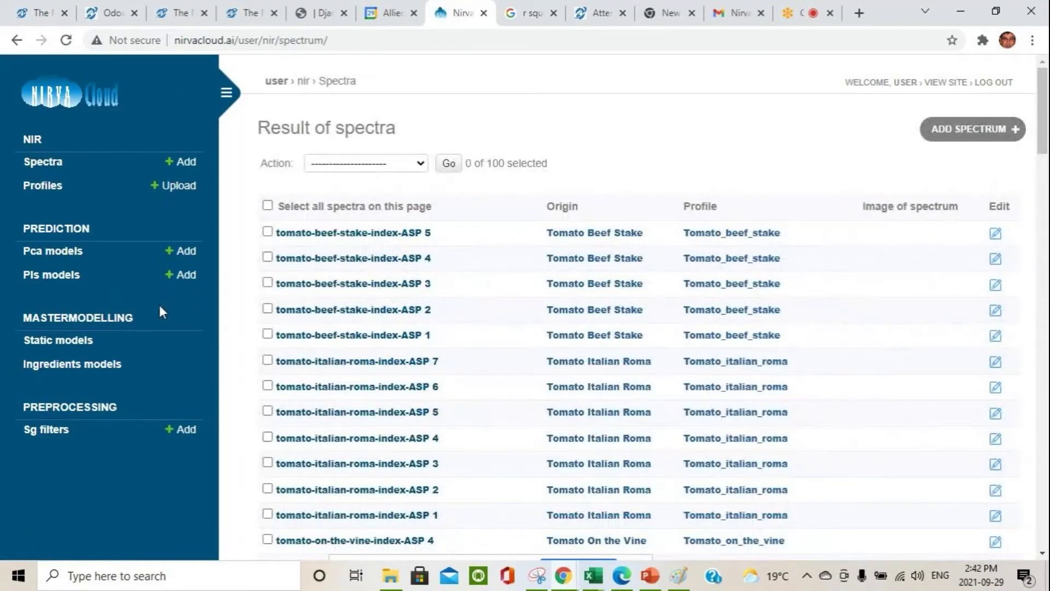
left_click(159, 189)
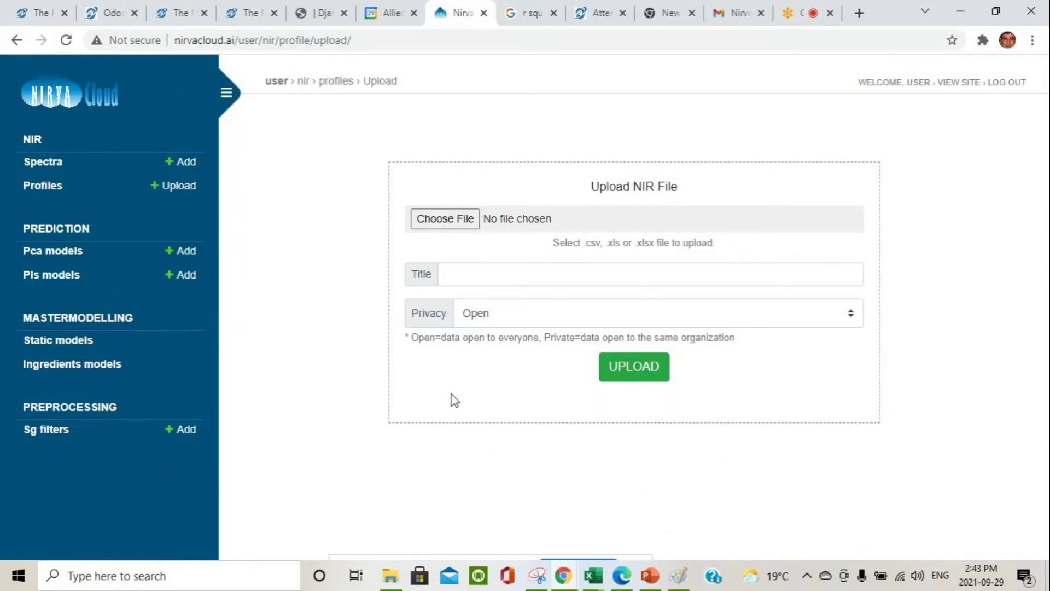
left_click(56, 187)
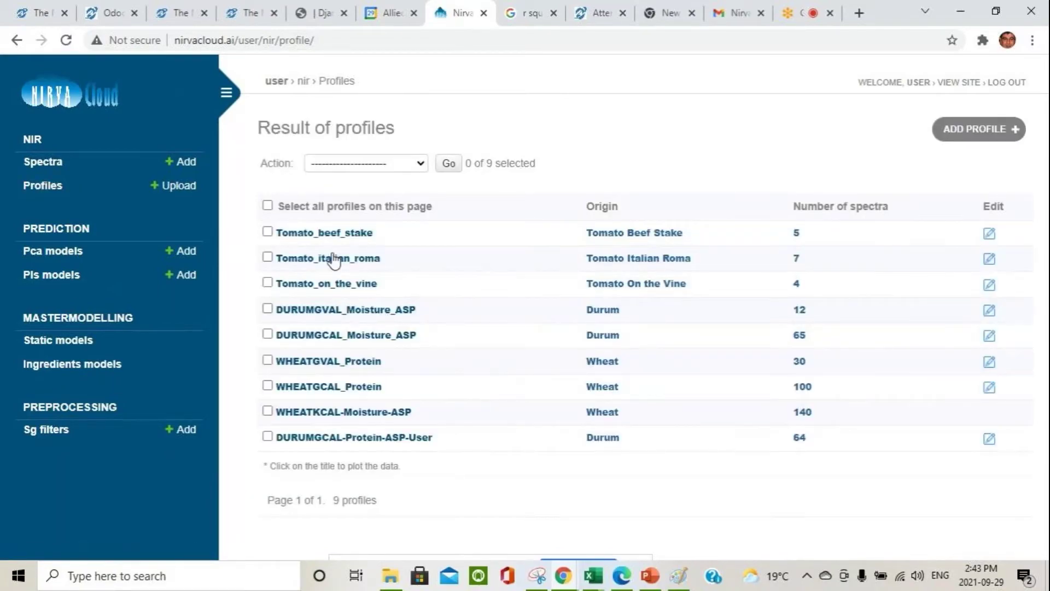
Step: Plot the DURUMGVAL_Moisture_ASP spectra, then return to PowerPoint slide 25
left_click(267, 257)
left_click(421, 164)
left_click(267, 258)
left_click(266, 310)
left_click(421, 164)
left_click(328, 191)
left_click(449, 164)
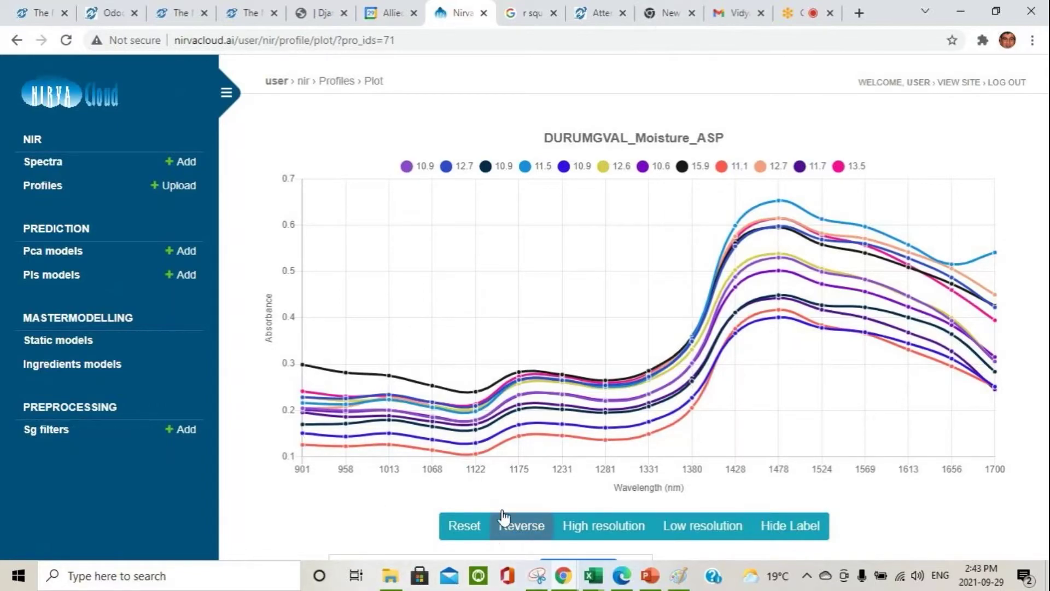
left_click(651, 574)
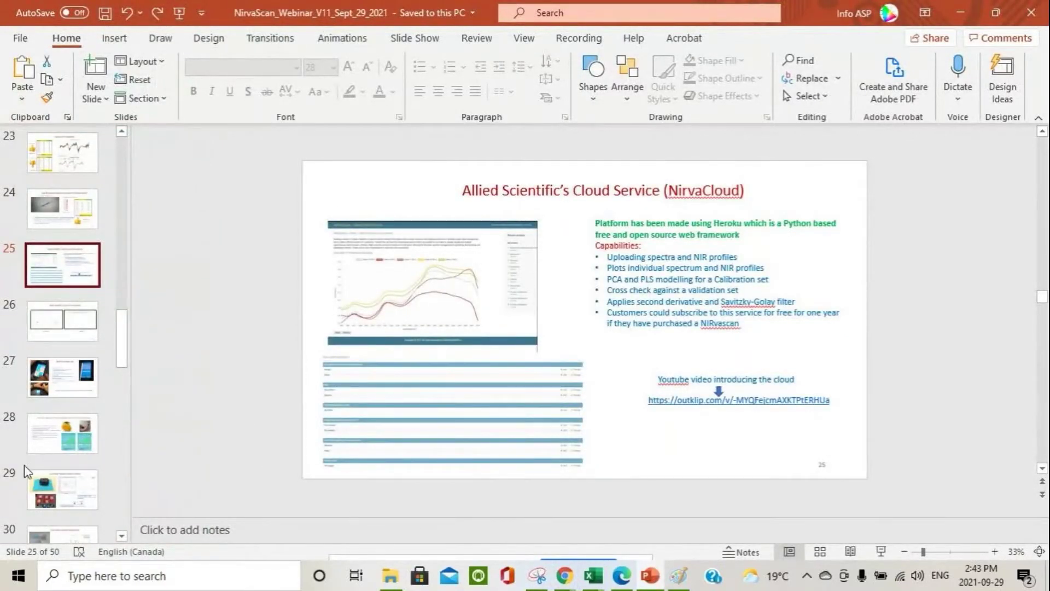